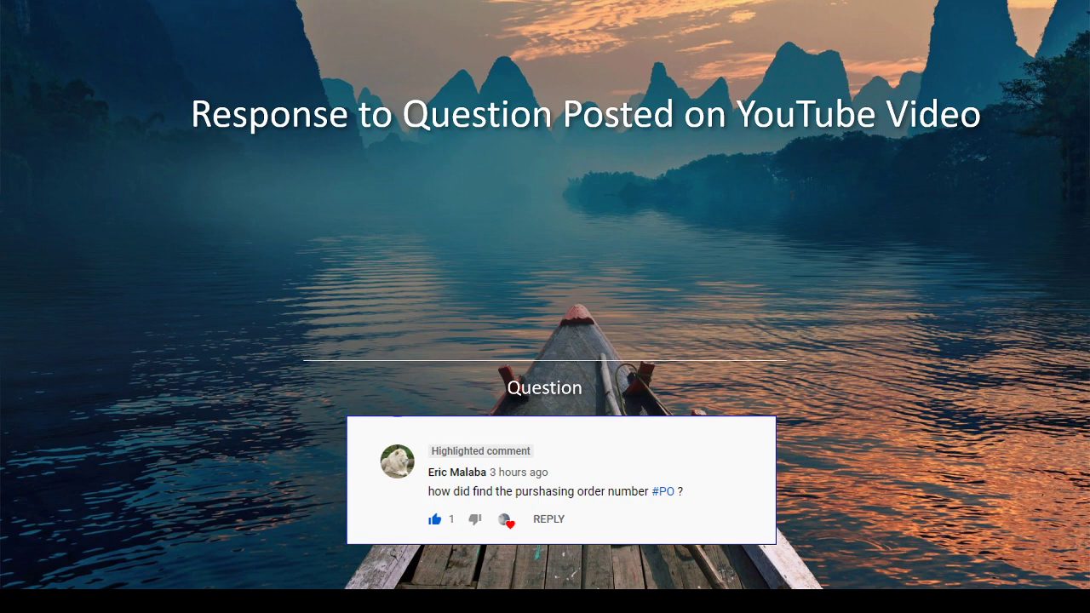
Advance from the viewer's purchase order question slide to the next slide.
left_click(196, 395)
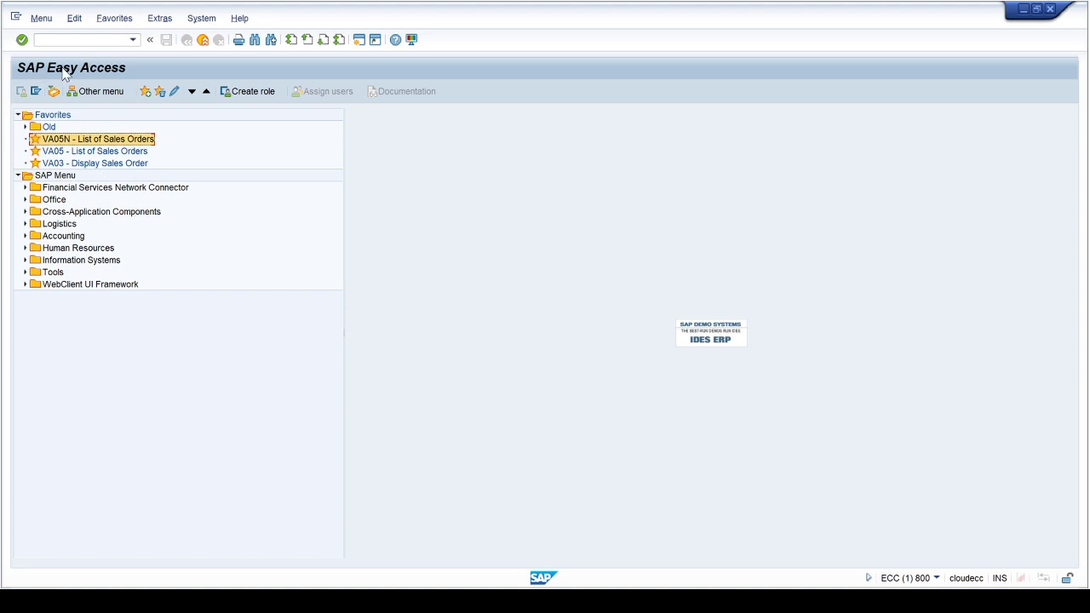
Launch VA03 Display Sales Order from the SAP Easy Access favorites.
left_click(88, 164)
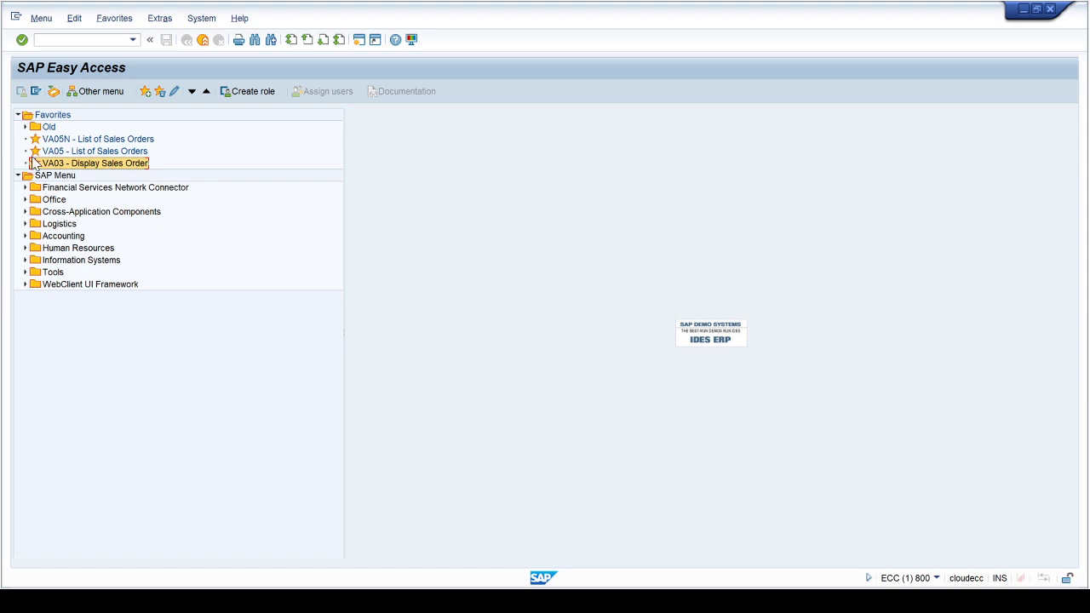
double_click(85, 167)
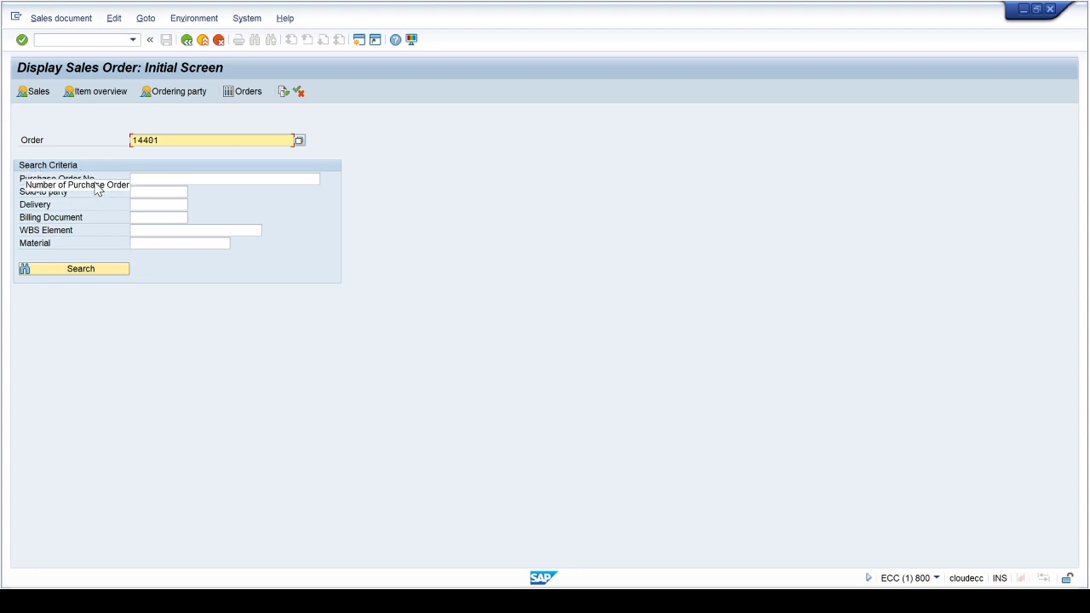
Search sales orders by purchase order number 'test', returning a 14-order hit list.
left_click(137, 185)
left_click(141, 193)
key("shift+Tab")
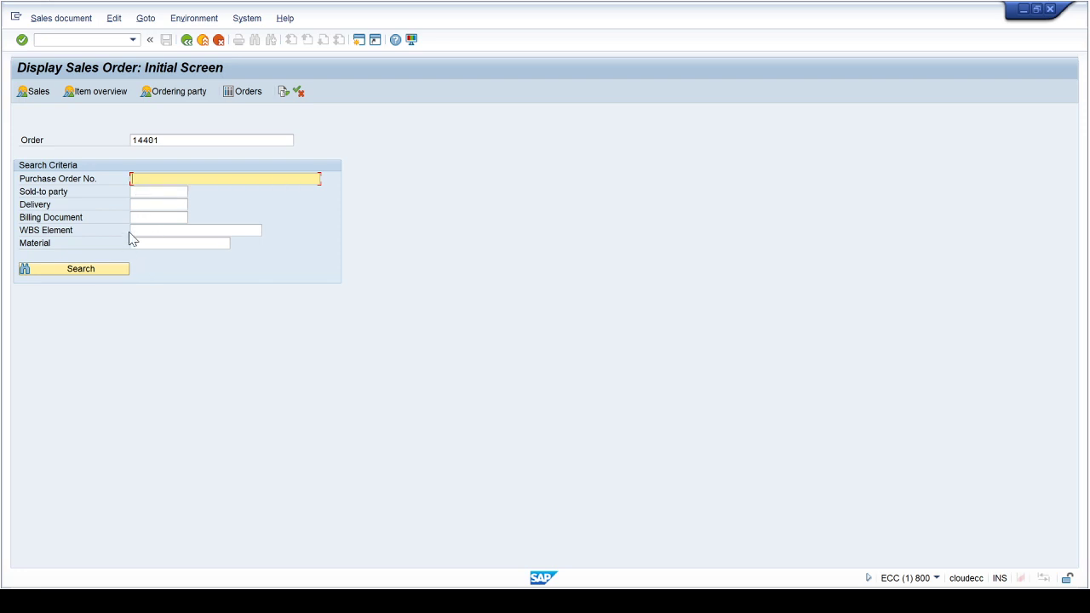
type("test")
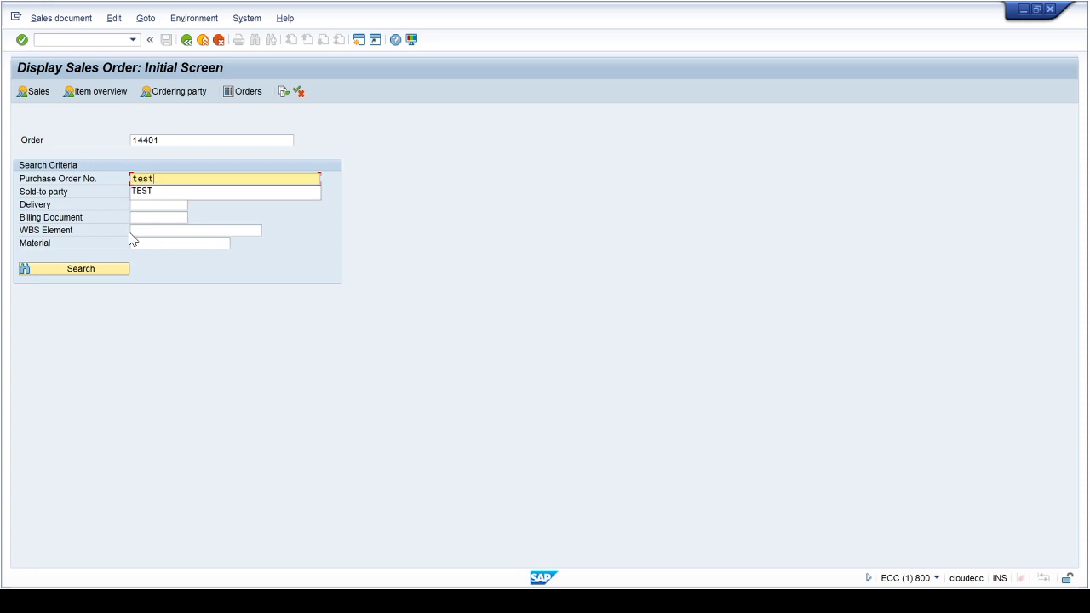
left_click(153, 264)
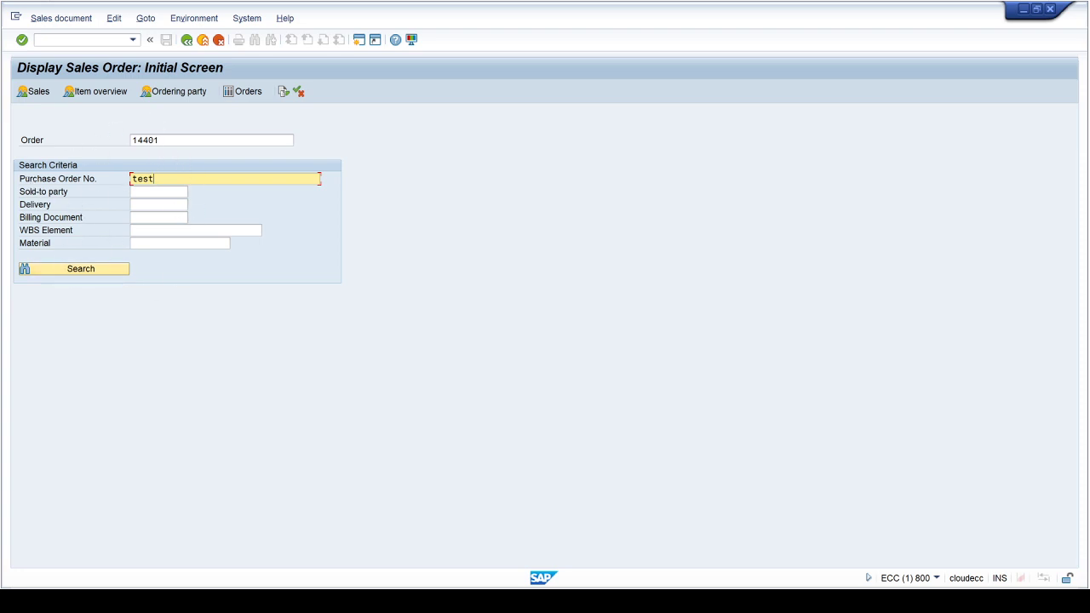
left_click(80, 271)
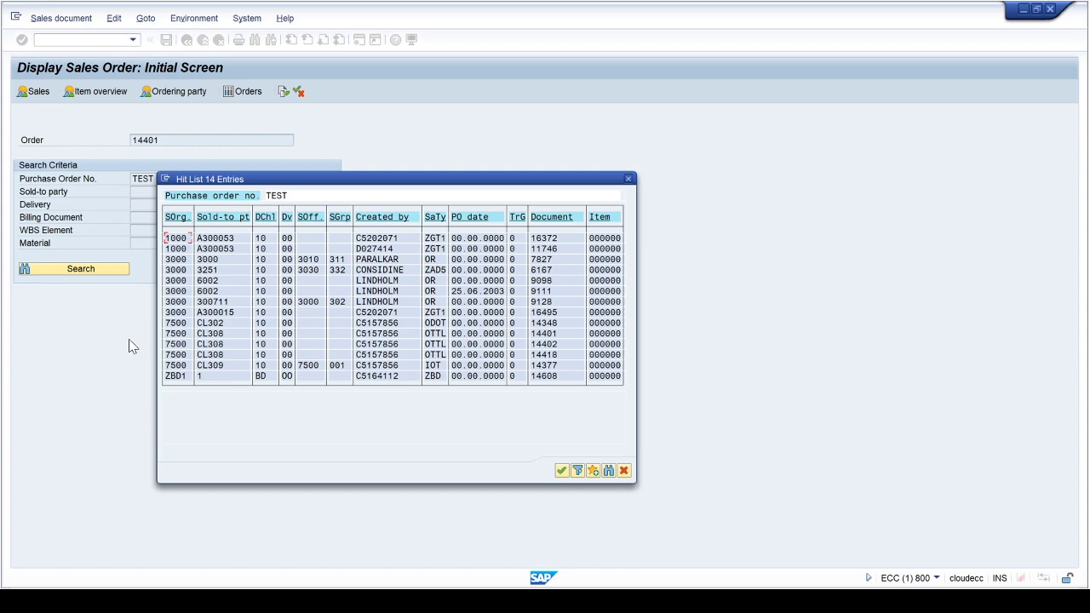
Move the hit list aside and close it to show order 14401's overview.
left_click_drag(337, 184, 475, 86)
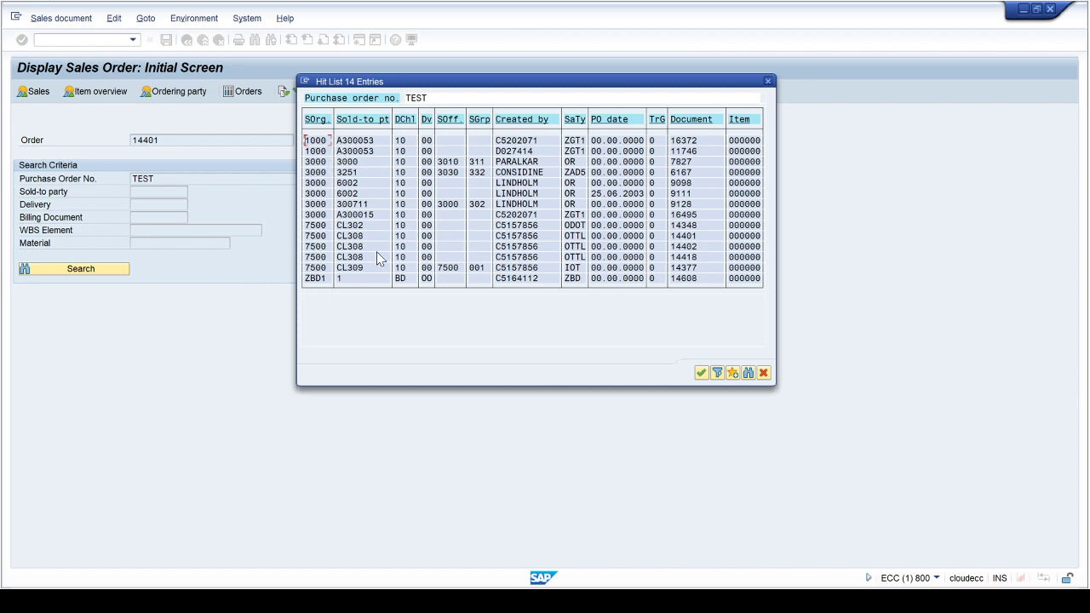
left_click(764, 373)
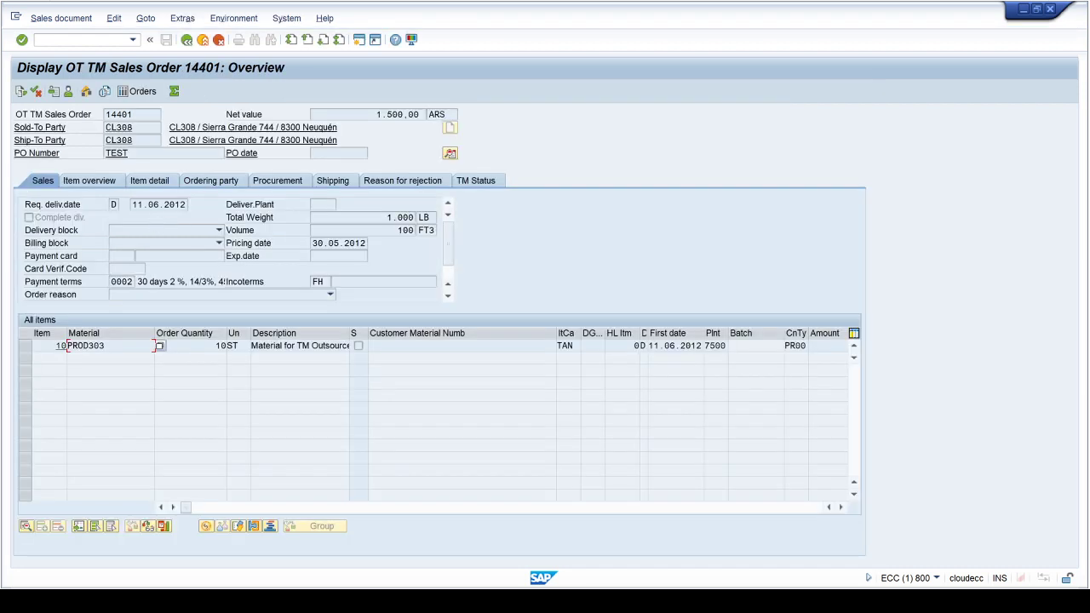
Return to the order search and search PO number '*test', yielding 72 hits.
left_click(186, 40)
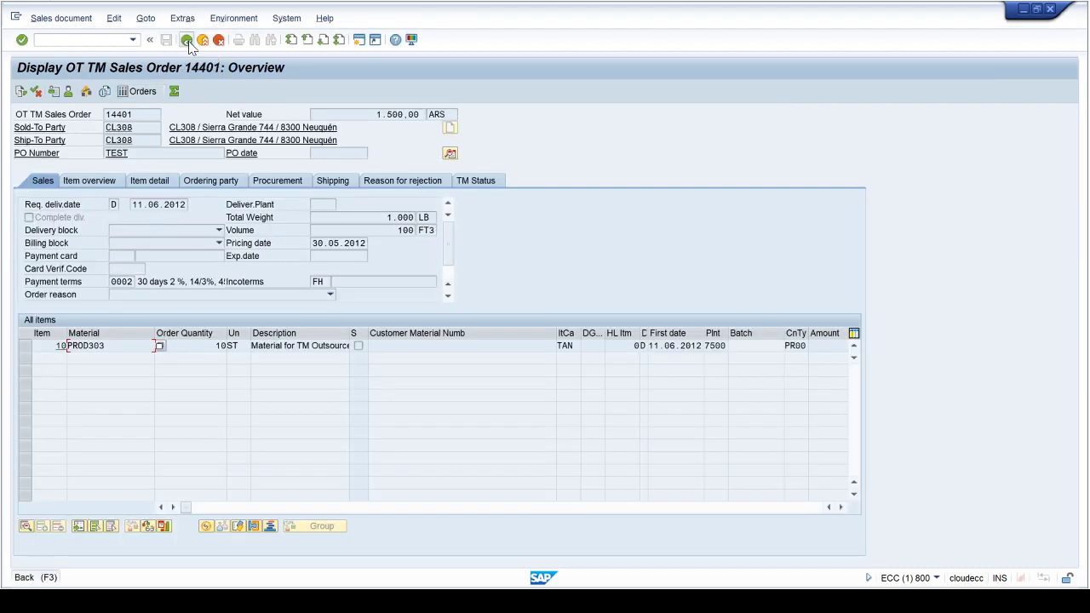
left_click(170, 178)
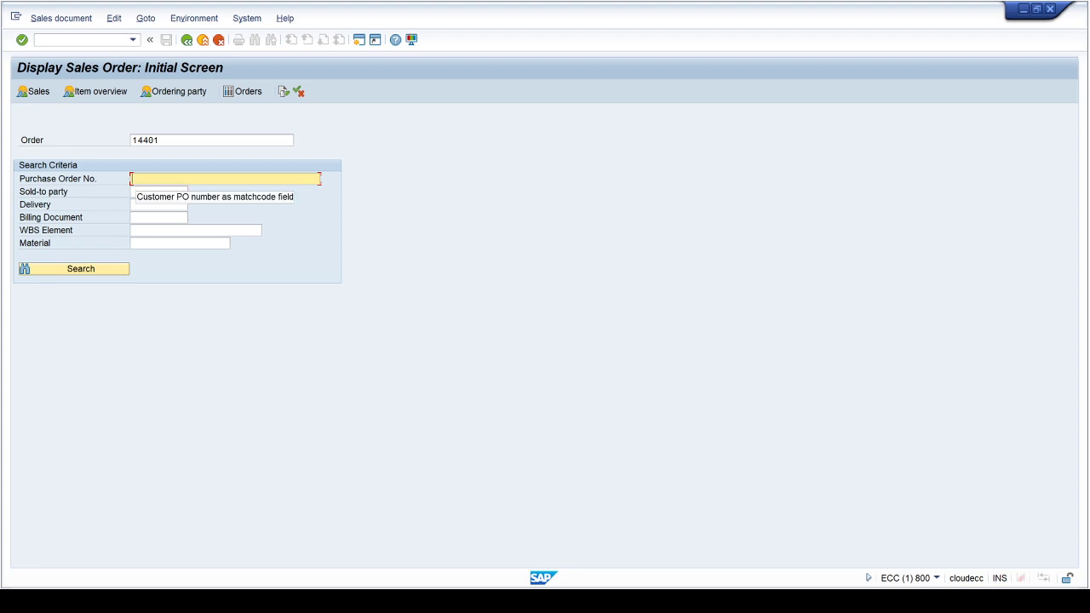
type("*test")
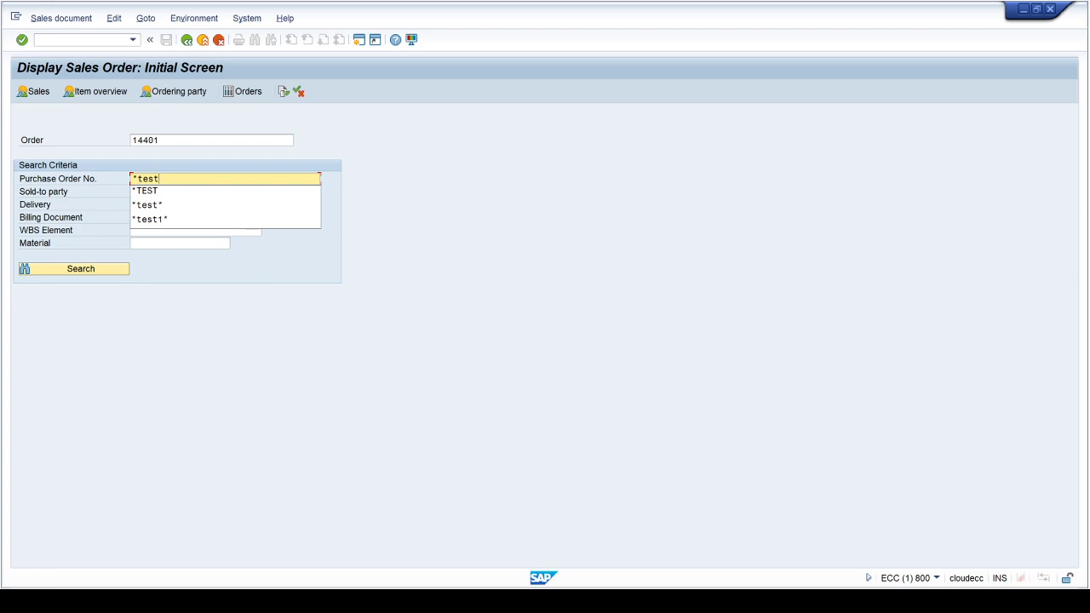
left_click(370, 204)
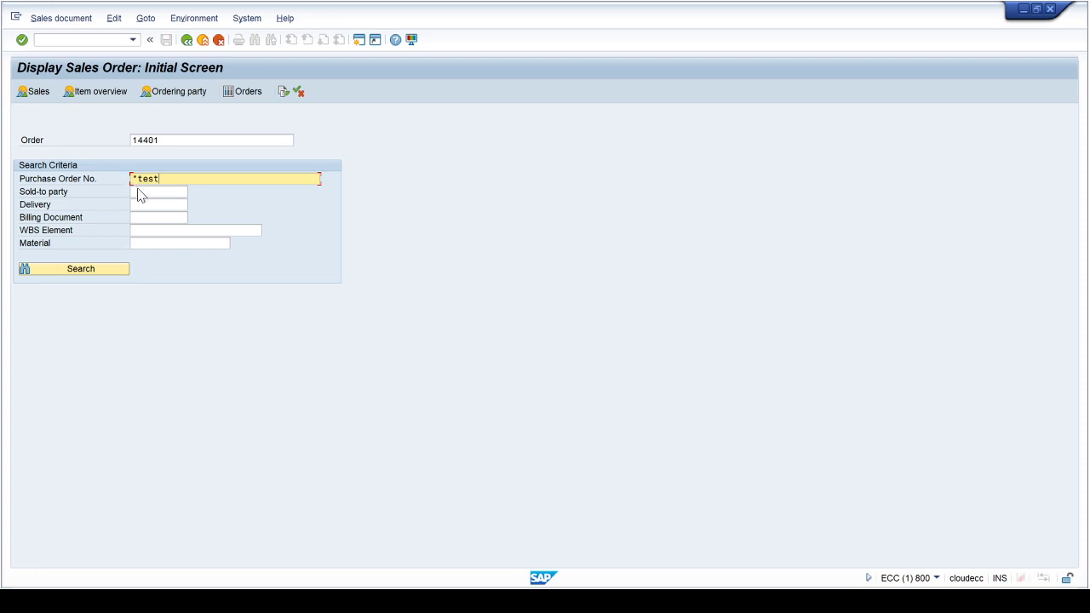
left_click(101, 271)
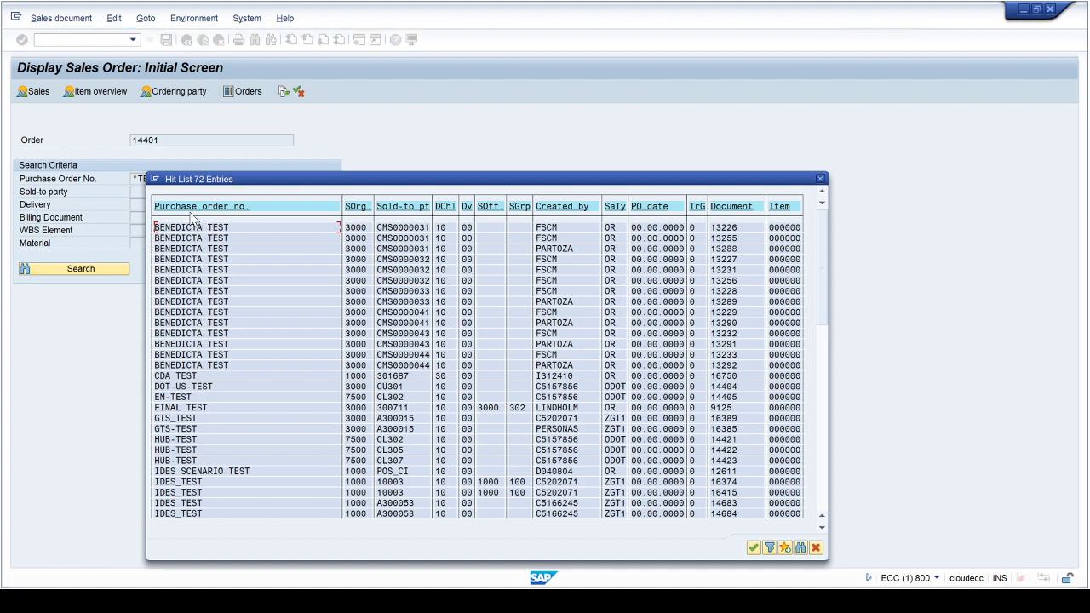
Close the 72-entry hit list and display order 14401's overview again.
left_click_drag(307, 180, 489, 96)
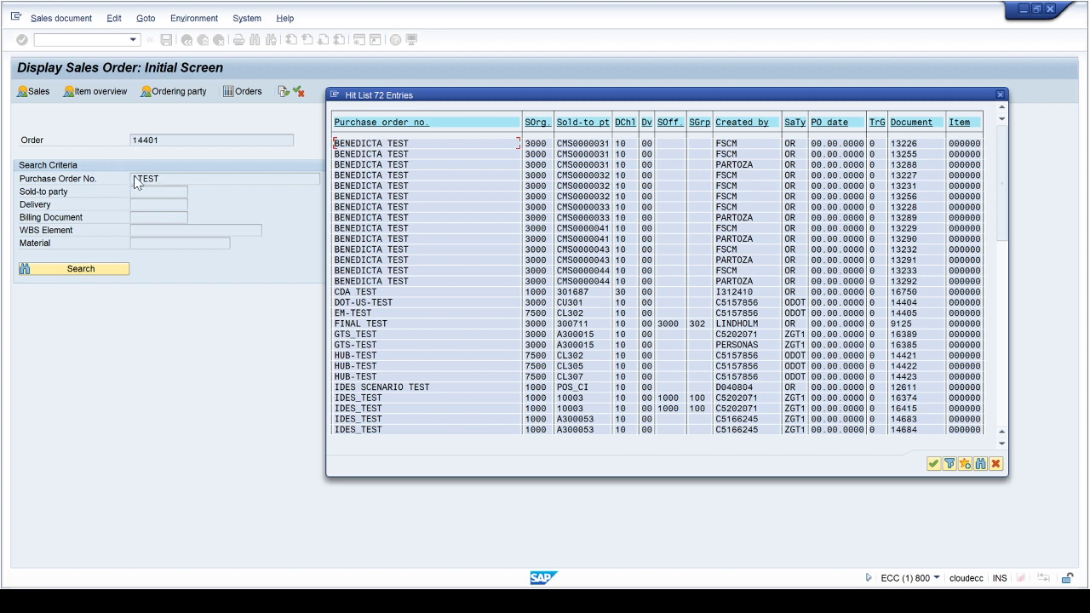
left_click(1002, 100)
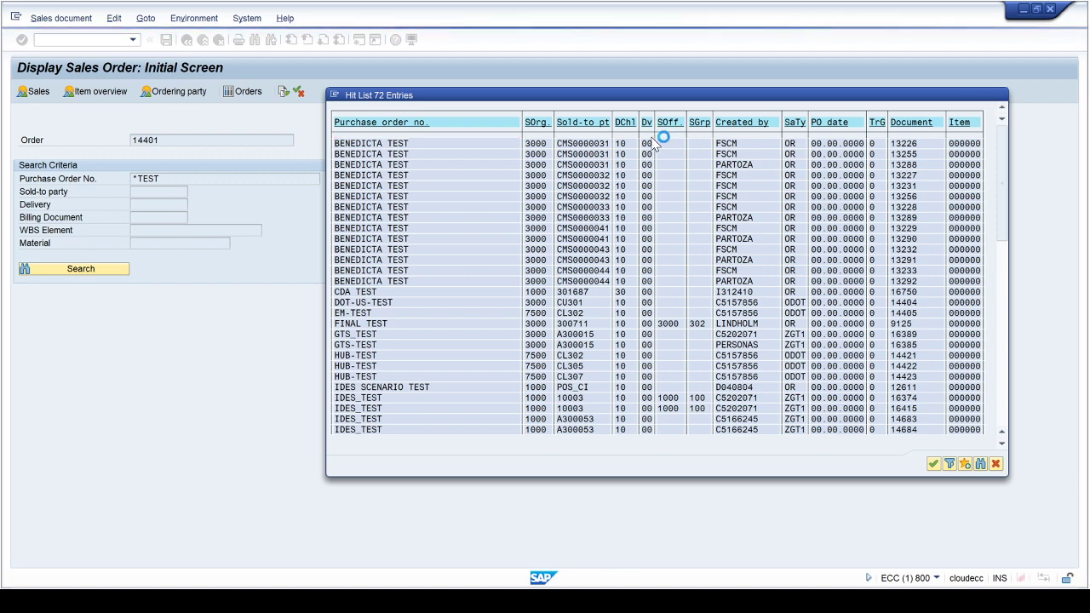
key("Return")
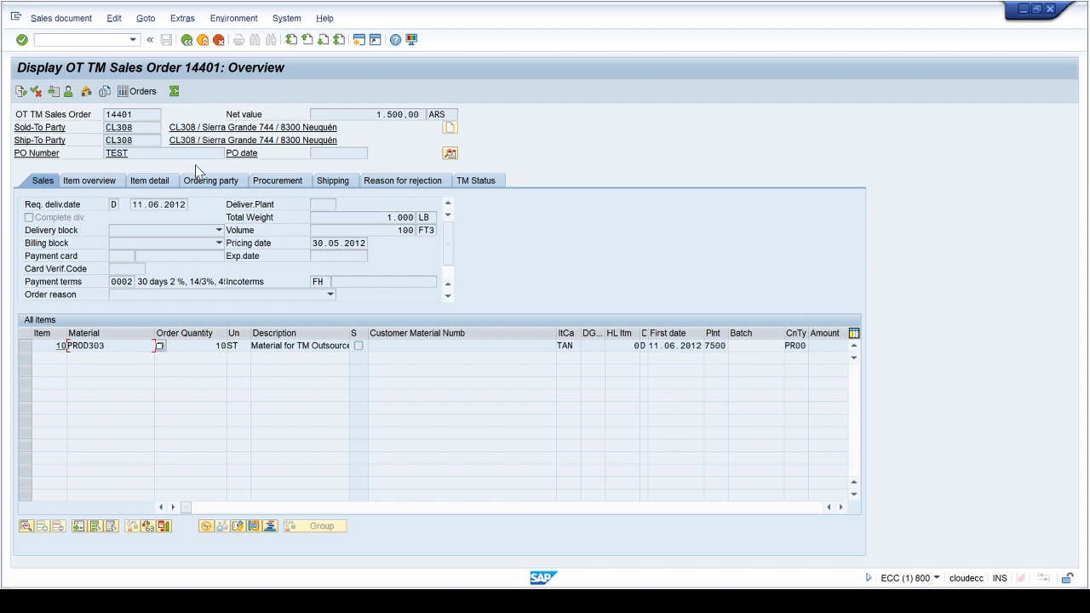
Go back, reuse *TEST from the PO field history, search, and open order 13233.
left_click(186, 40)
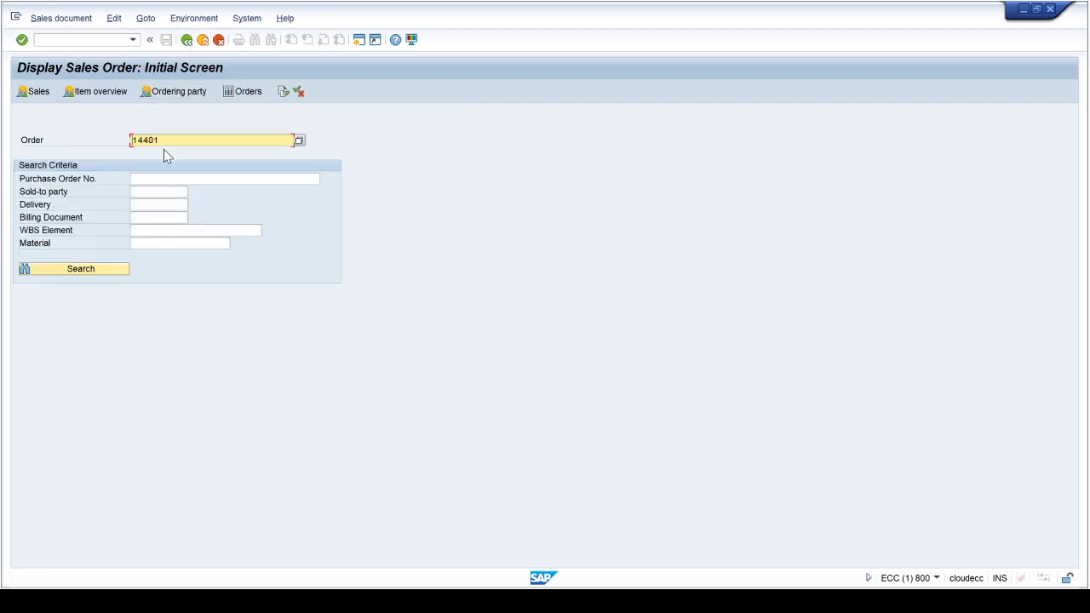
left_click(168, 179)
left_click(168, 191)
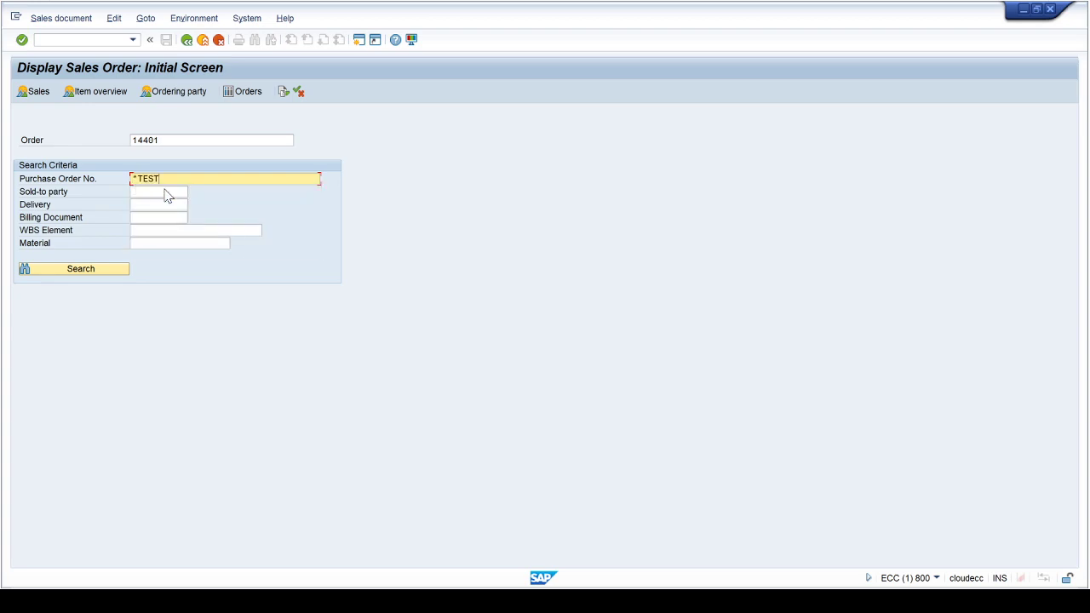
left_click(93, 269)
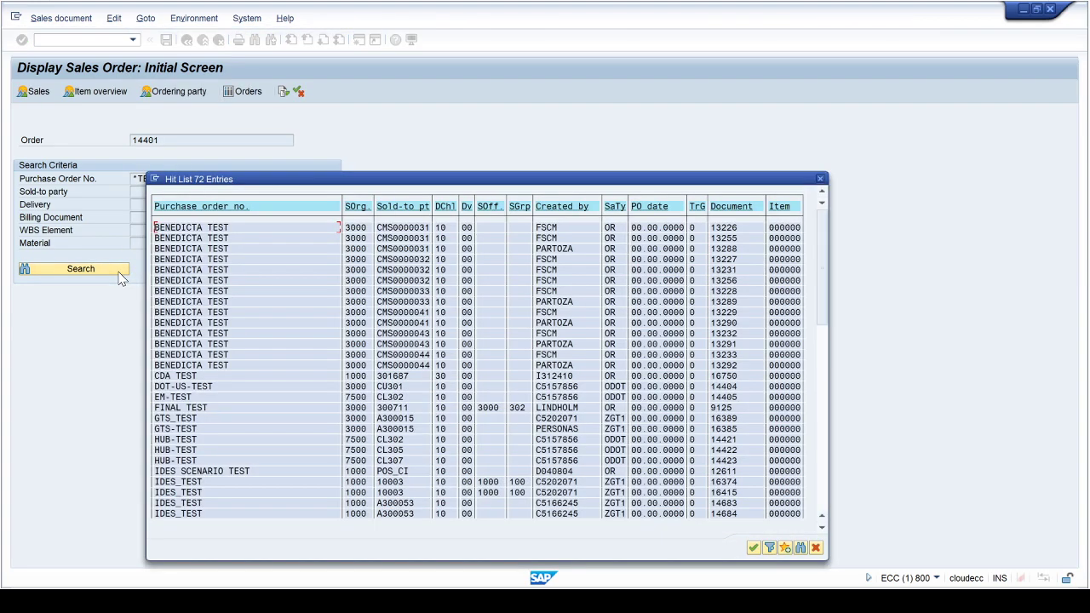
left_click(210, 356)
left_click(753, 548)
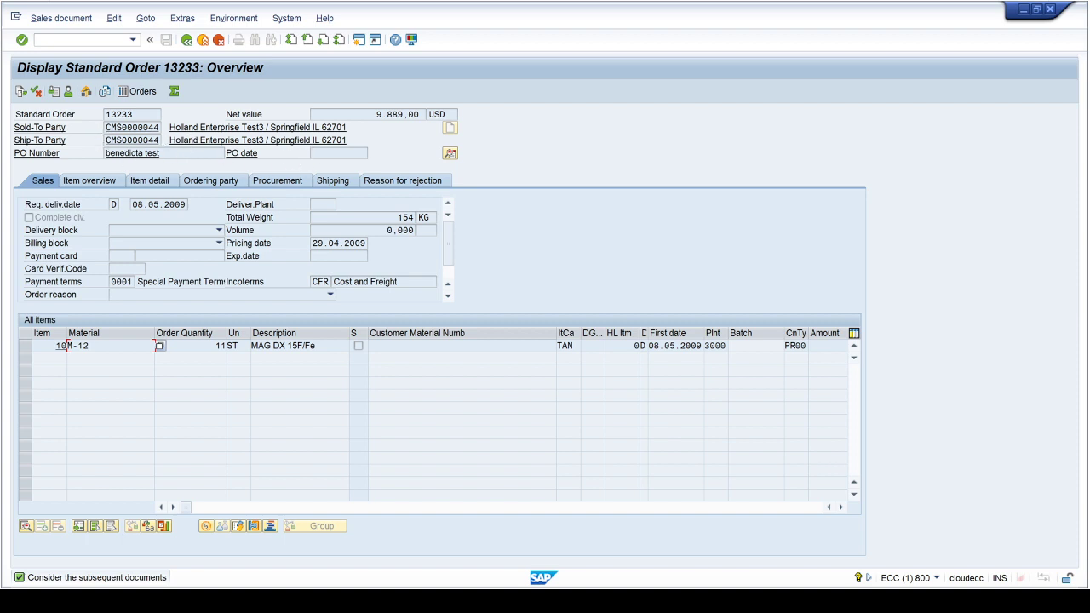
left_click(146, 20)
mouse_move(173, 53)
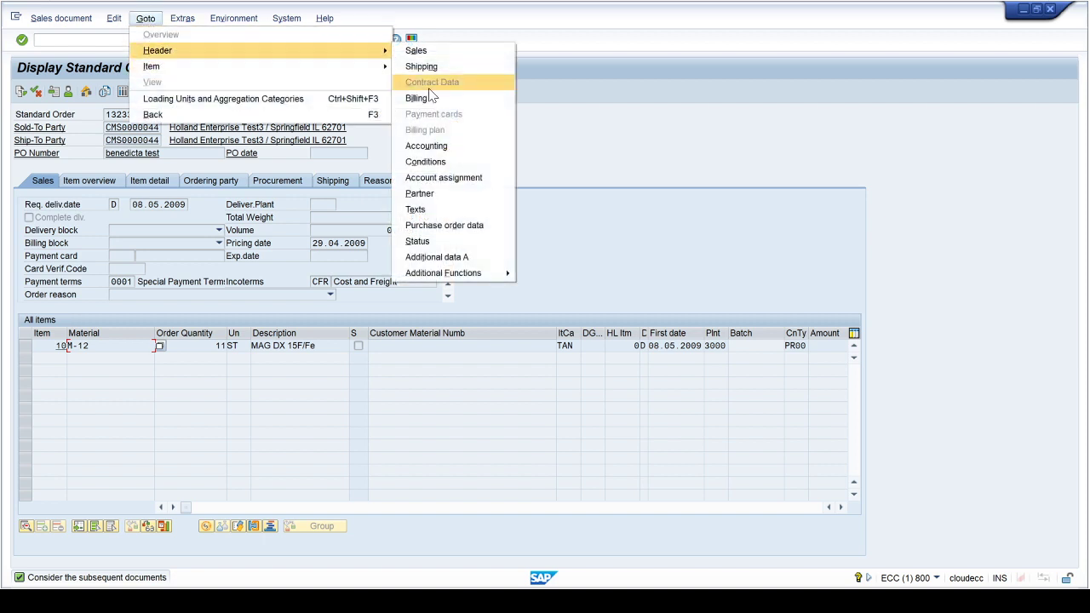
left_click(468, 228)
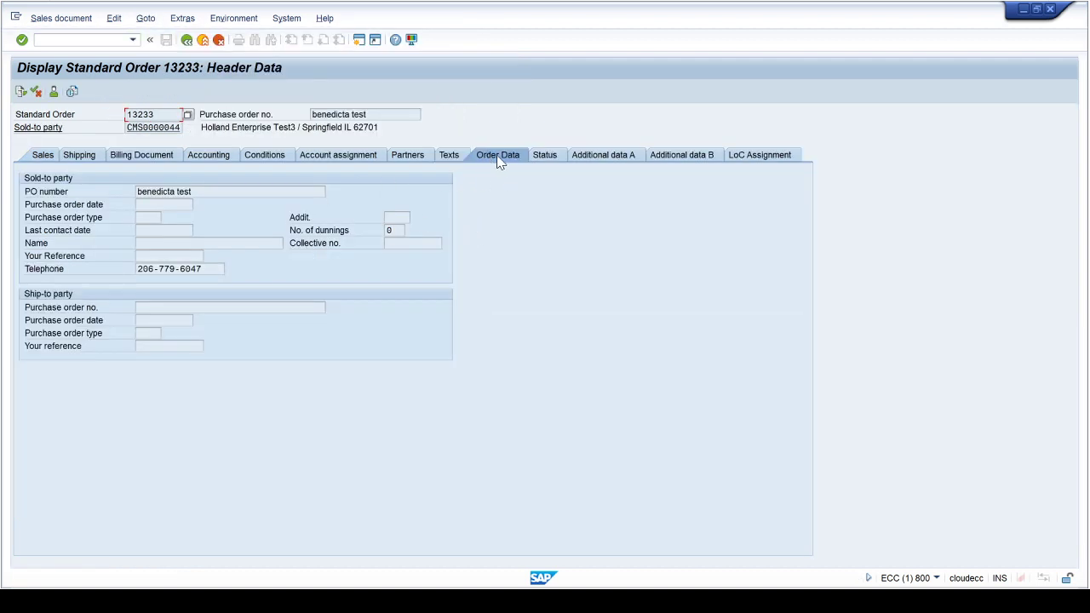
left_click(153, 195)
left_click(187, 41)
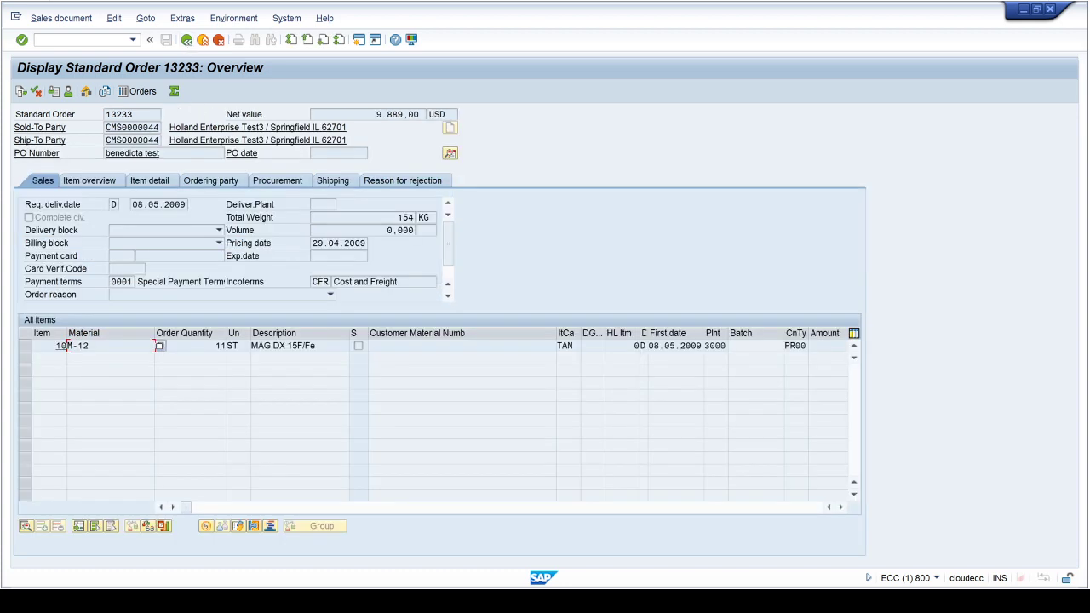
left_click(146, 18)
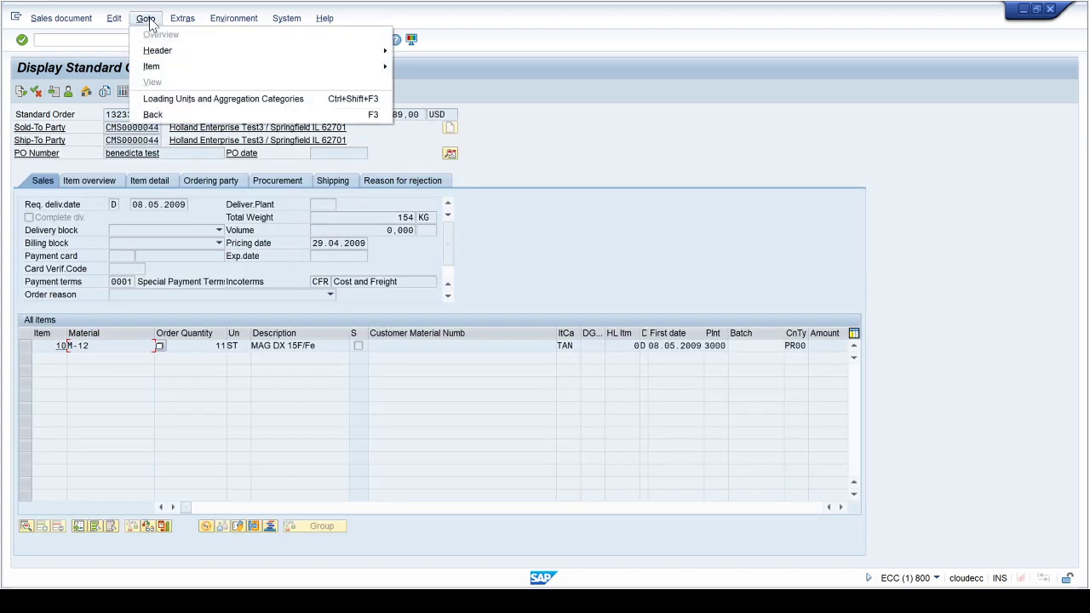
mouse_move(384, 73)
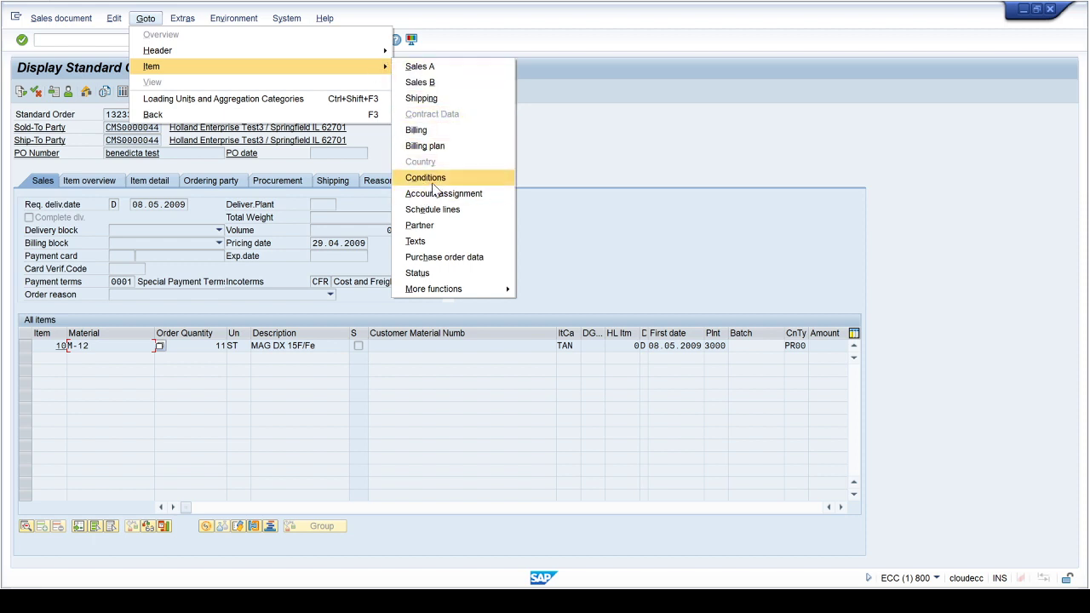
left_click(439, 260)
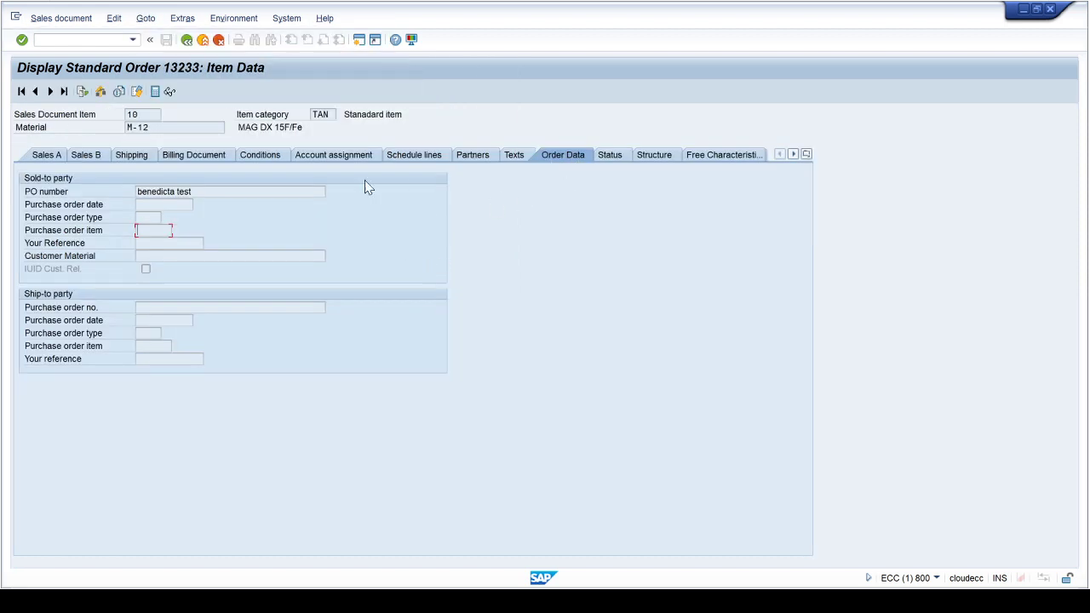
left_click(192, 192)
left_click(186, 40)
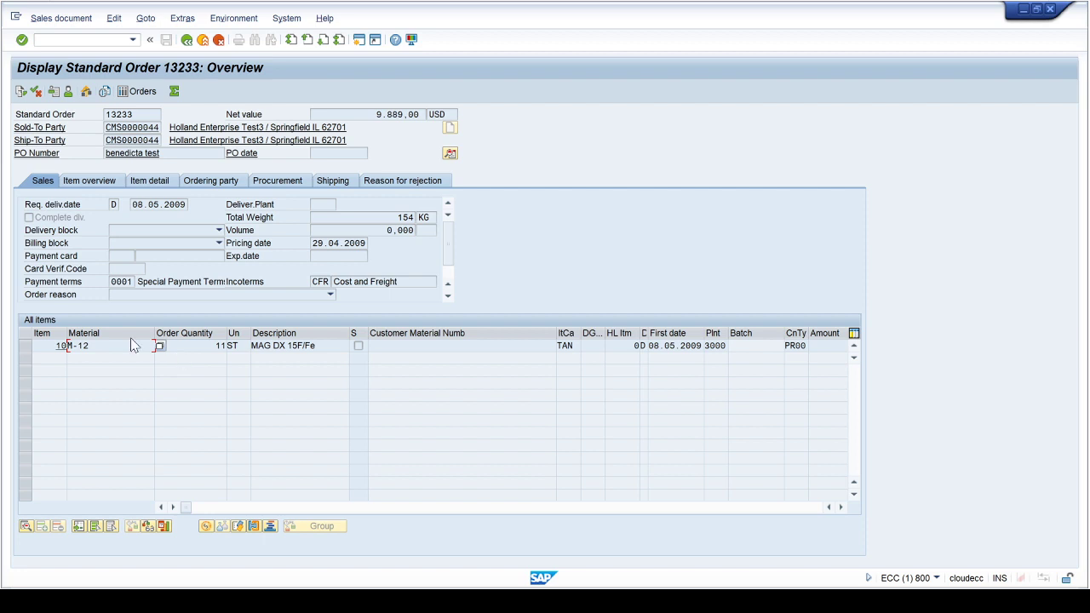
Return to SAP Easy Access and open the VA05N List of Sales Orders report.
left_click(225, 345)
left_click(187, 40)
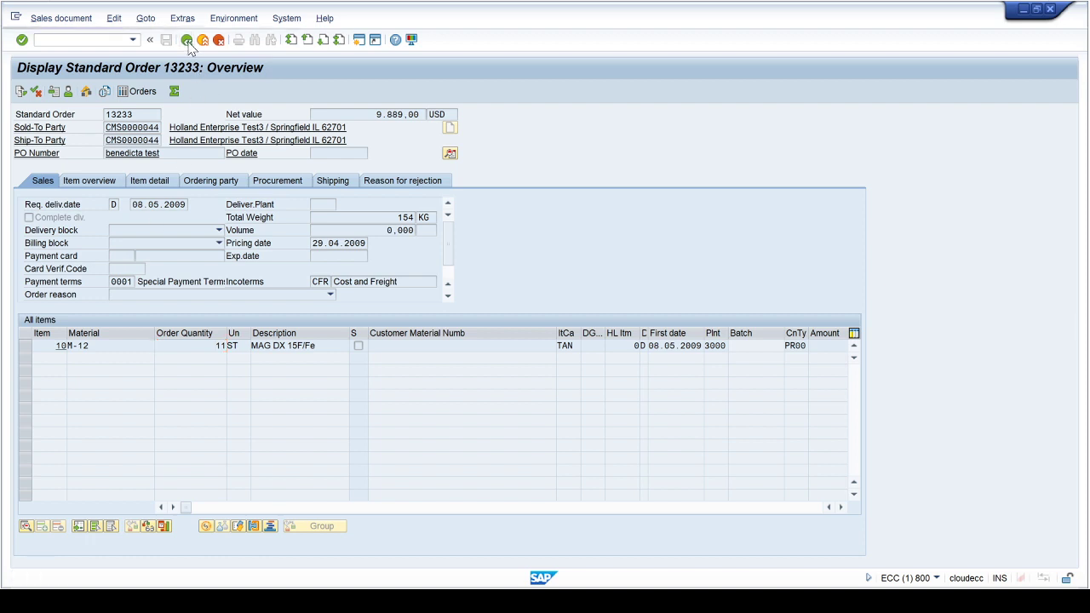
left_click(187, 42)
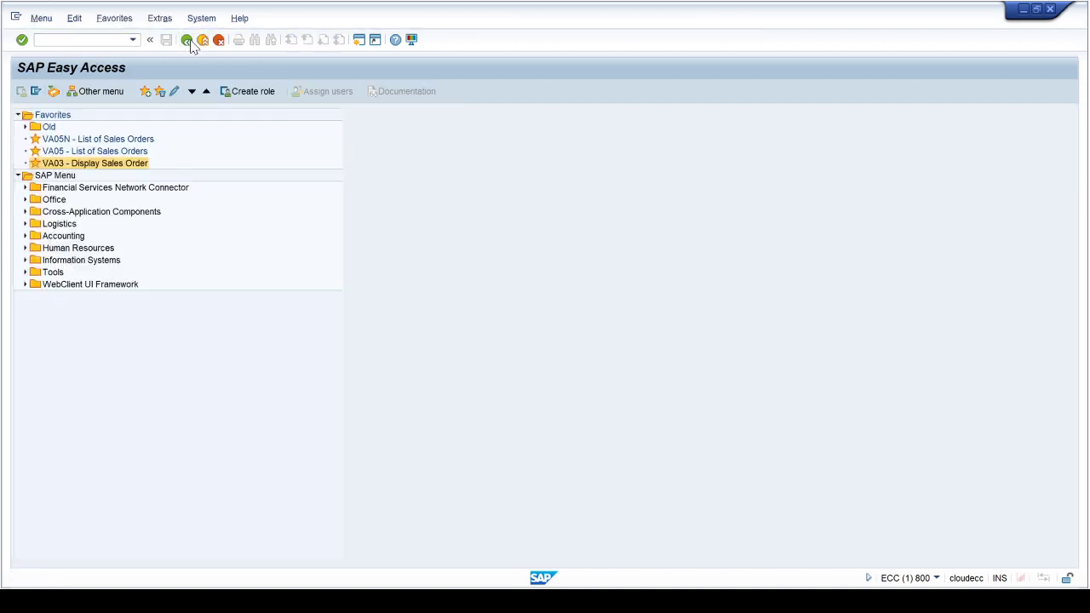
left_click(71, 141)
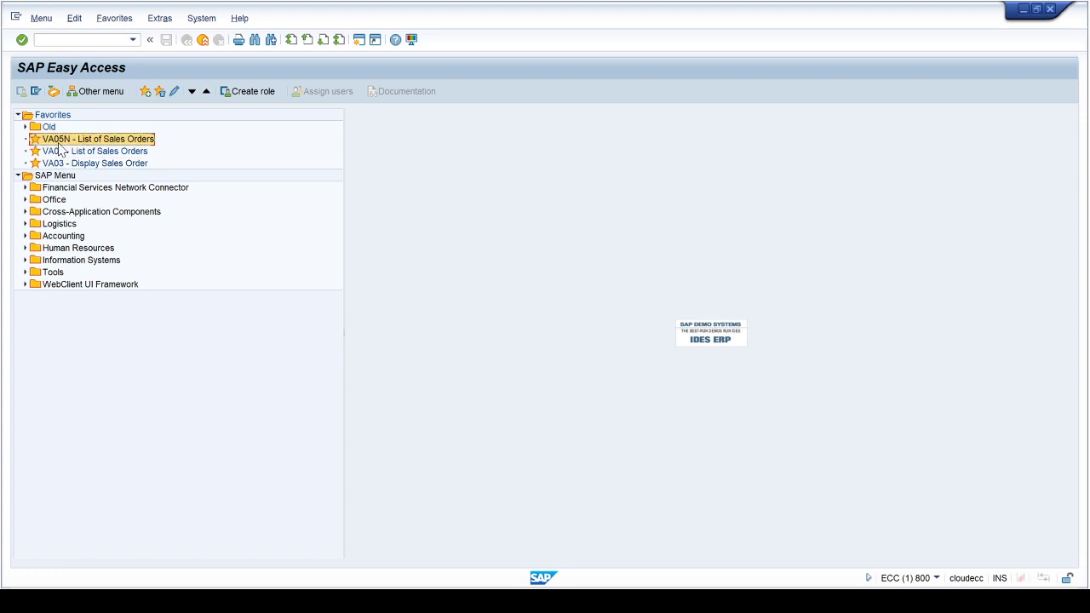
double_click(61, 143)
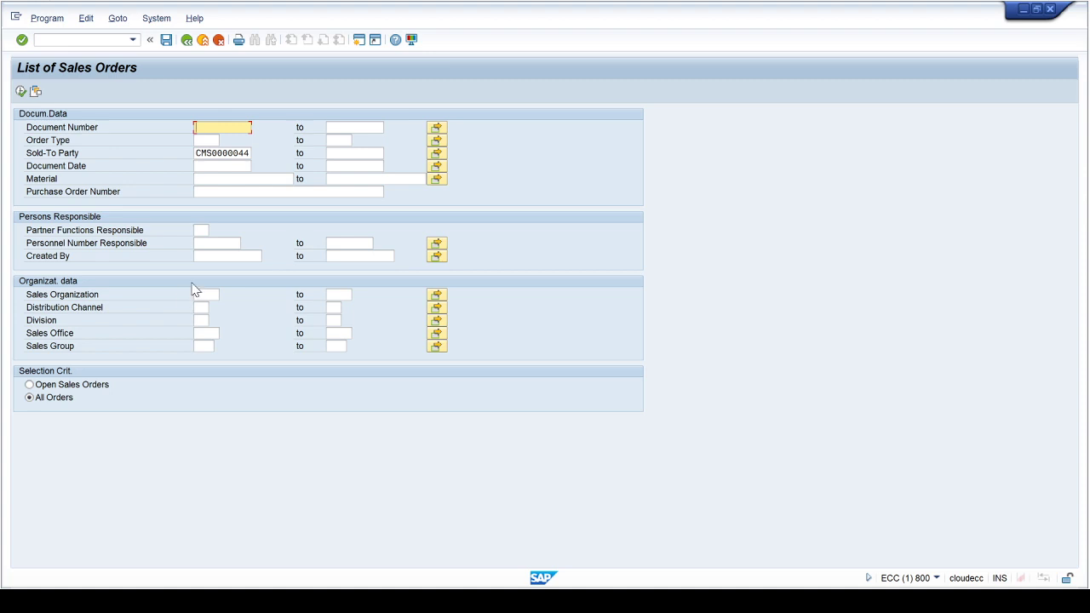
Clear the Sold-To Party filter and set purchase order number 'test' with All Orders.
left_click(198, 155)
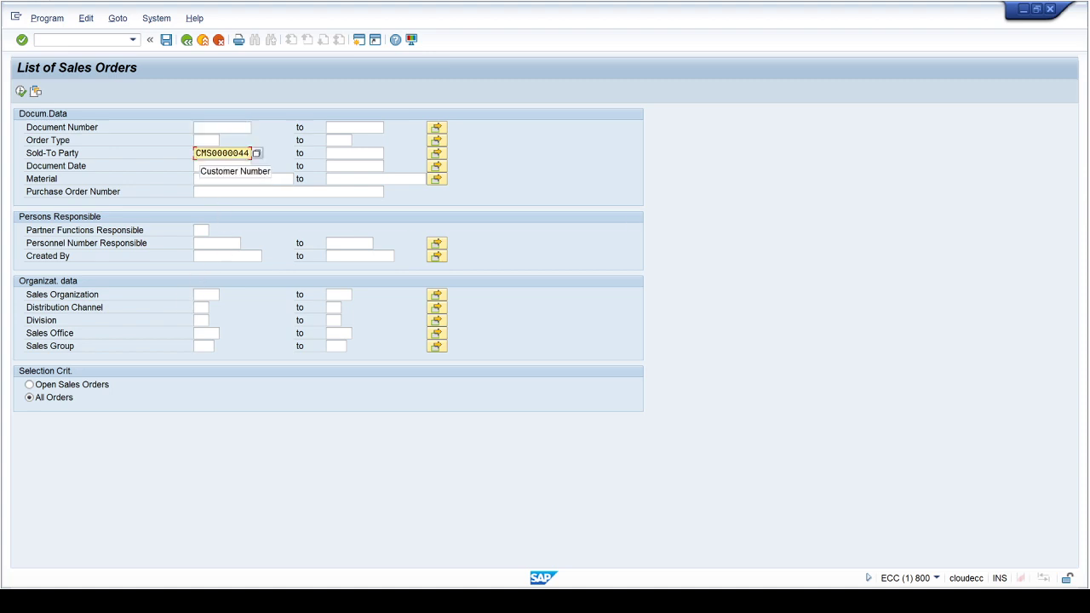
key("BackSpace")
key("BackSpace")
key("BackSpace")
key("BackSpace")
key("BackSpace")
key("BackSpace")
key("BackSpace")
key("BackSpace")
left_click(200, 192)
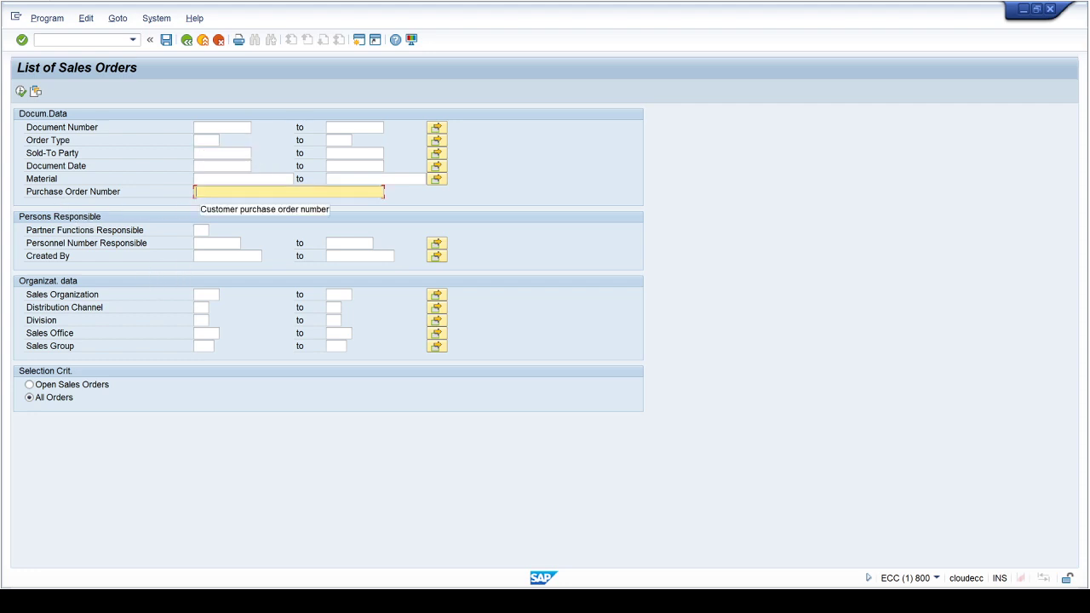
key("BackSpace")
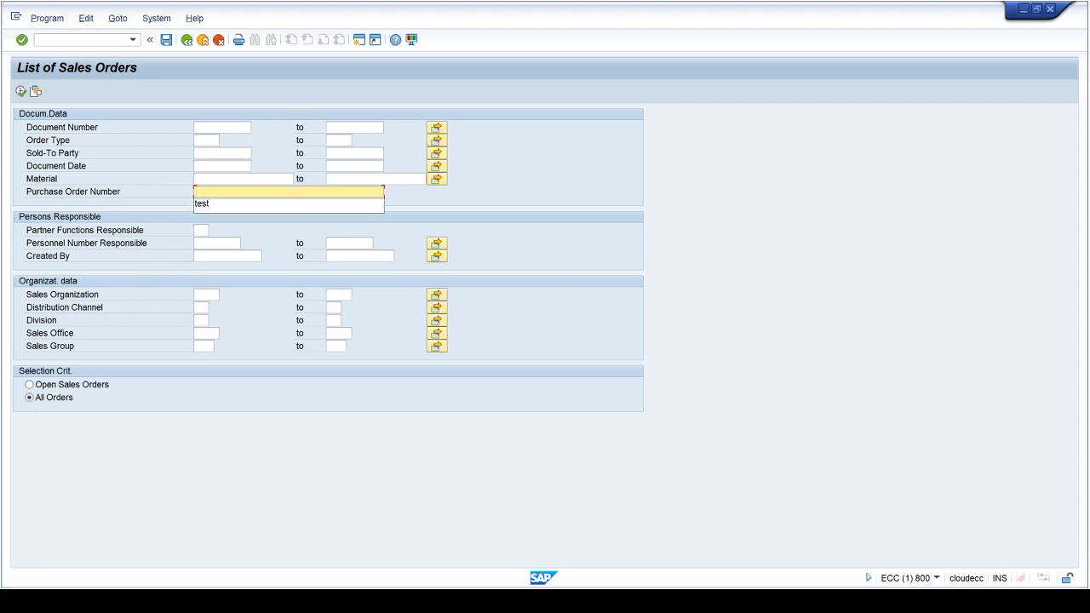
left_click(257, 206)
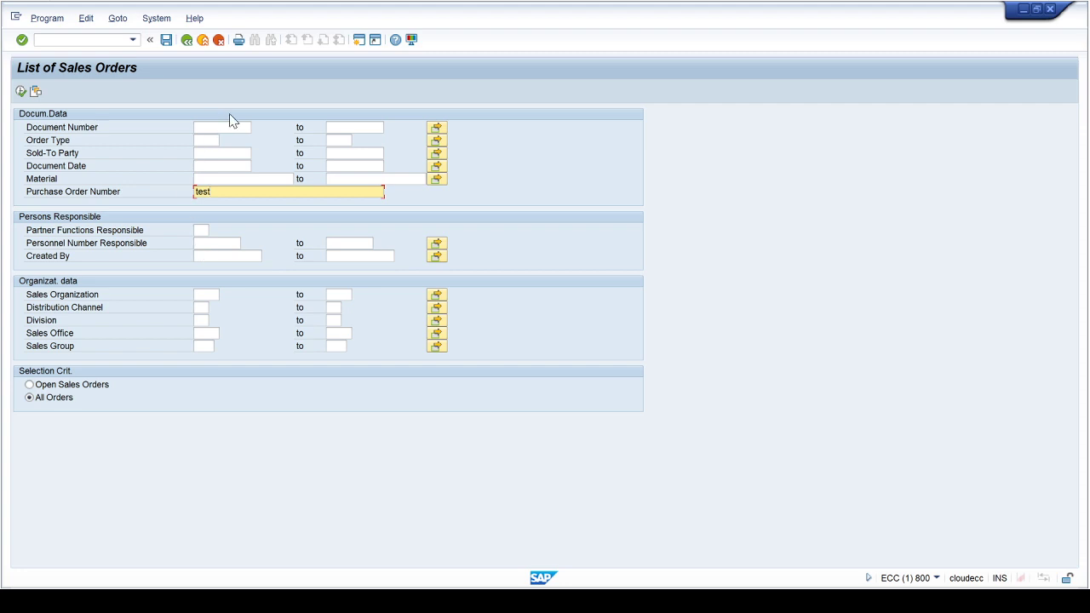
left_click(209, 297)
left_click(201, 307)
left_click(201, 321)
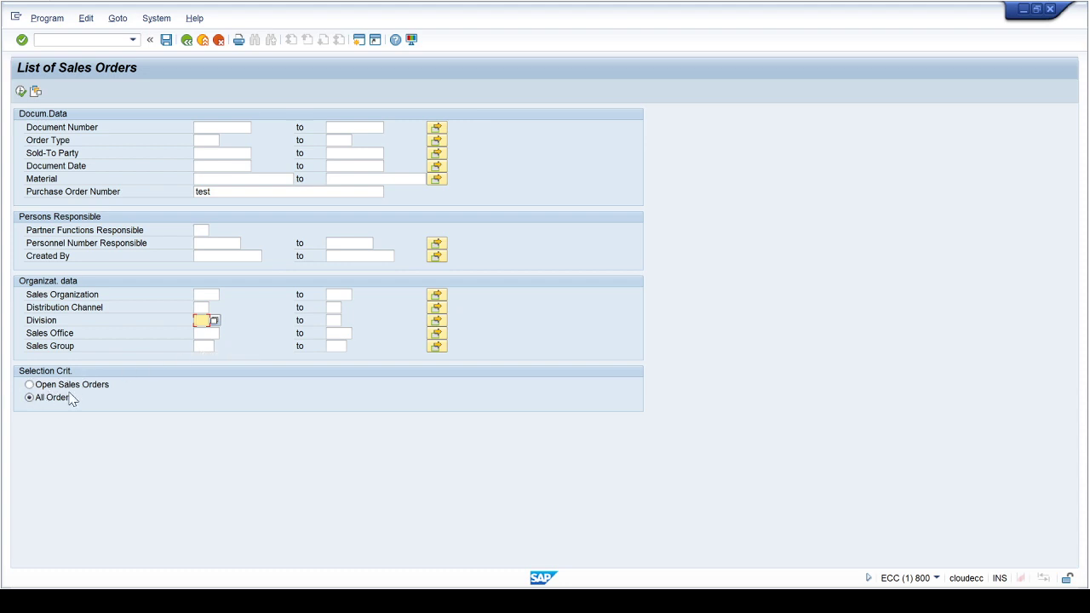
left_click(29, 384)
left_click(29, 398)
Recheck the selection fields and execute, listing 14 orders for PO 'test'.
left_click(215, 140)
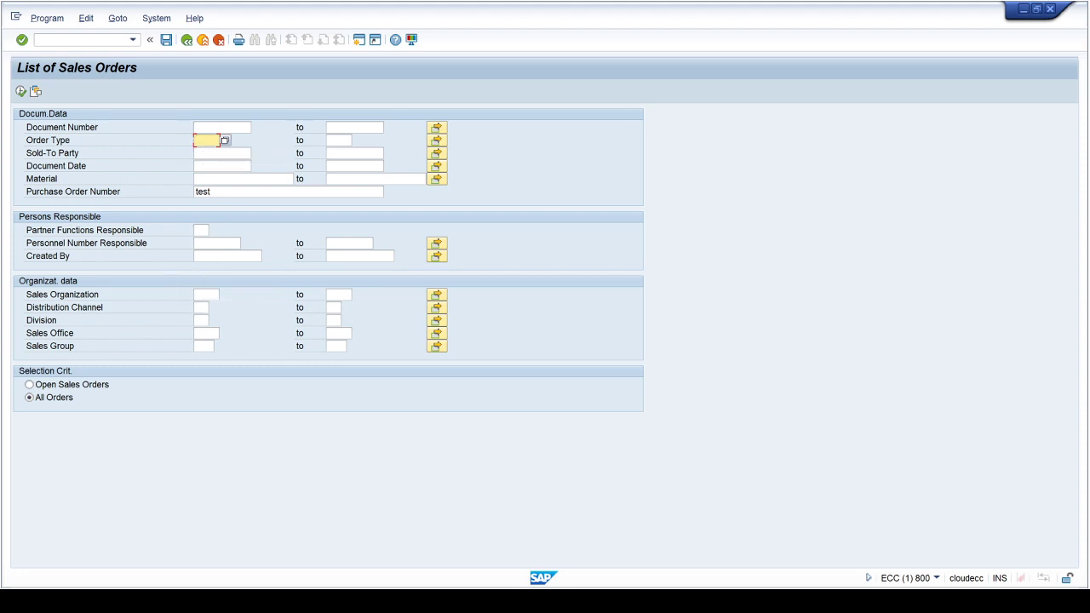
left_click(205, 191)
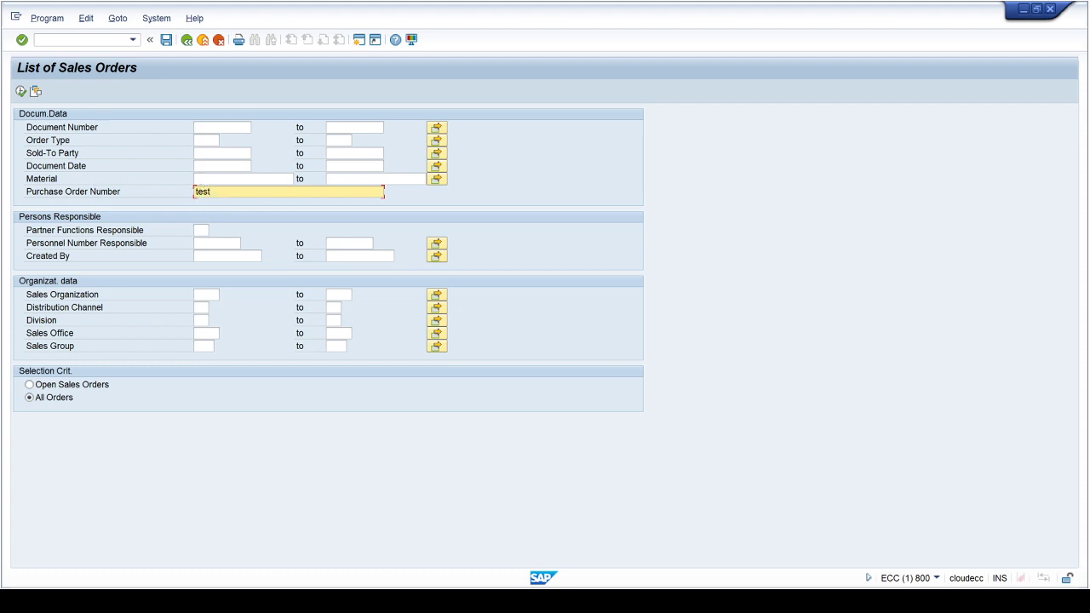
left_click(240, 167)
key("Tab")
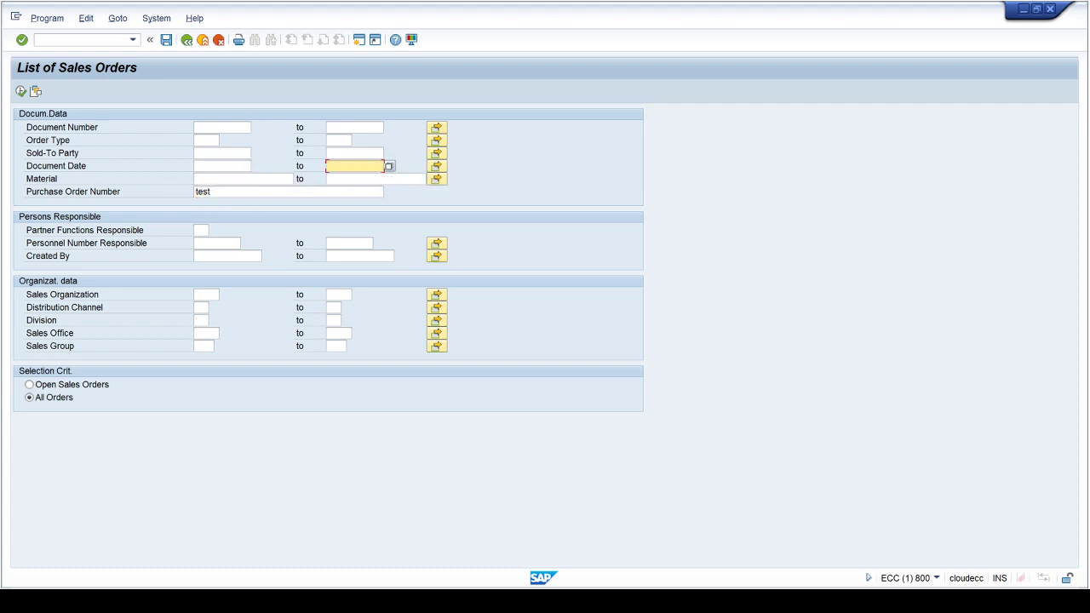
left_click(240, 166)
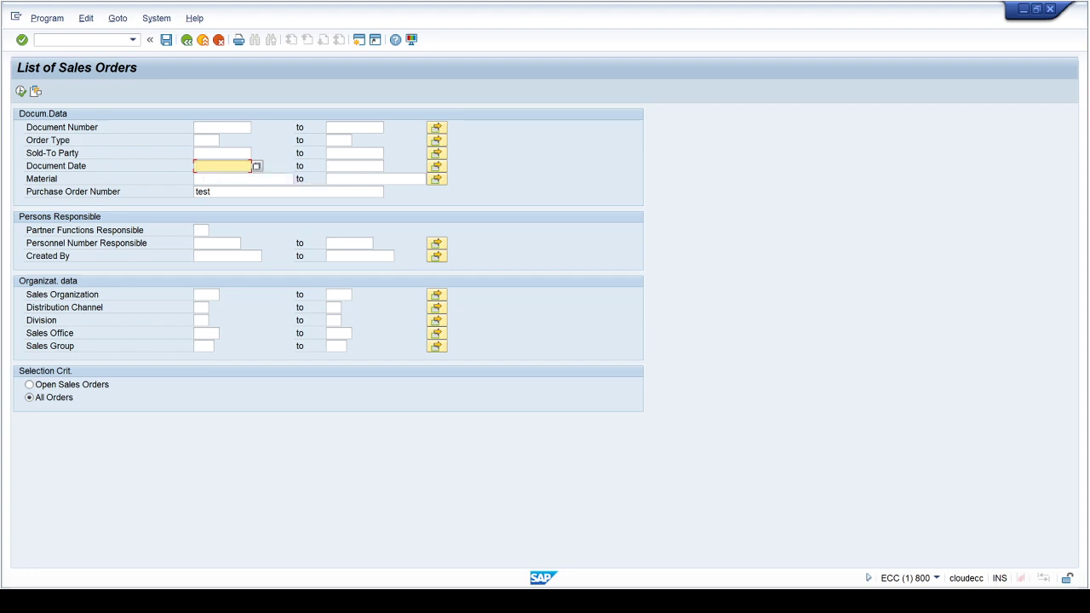
left_click(228, 191)
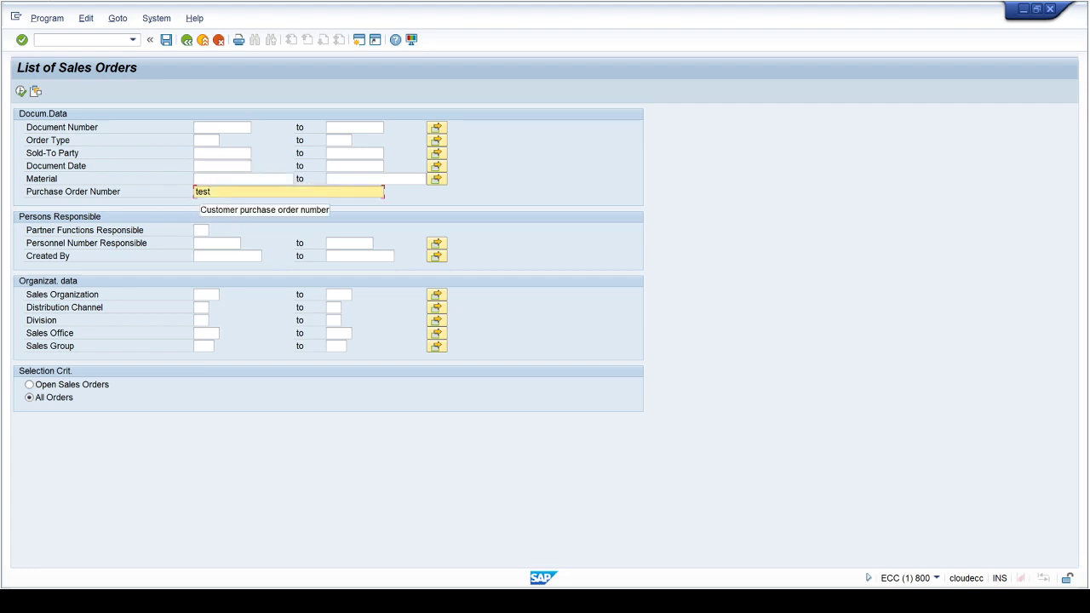
left_click(21, 91)
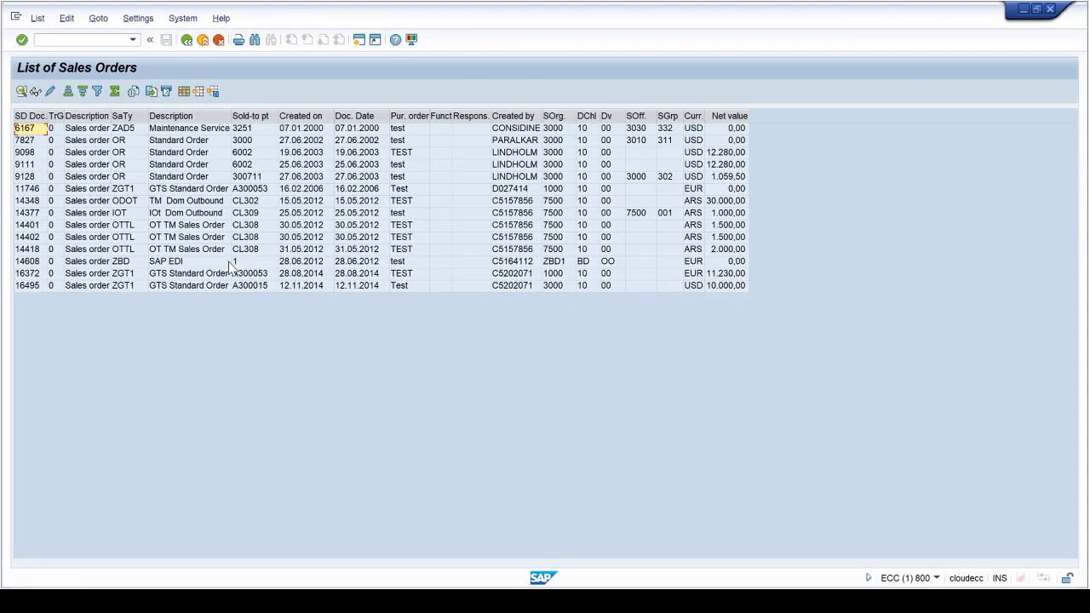
Display order 9111 (net value 12,280.00 USD), then return to the order list.
left_click(409, 117)
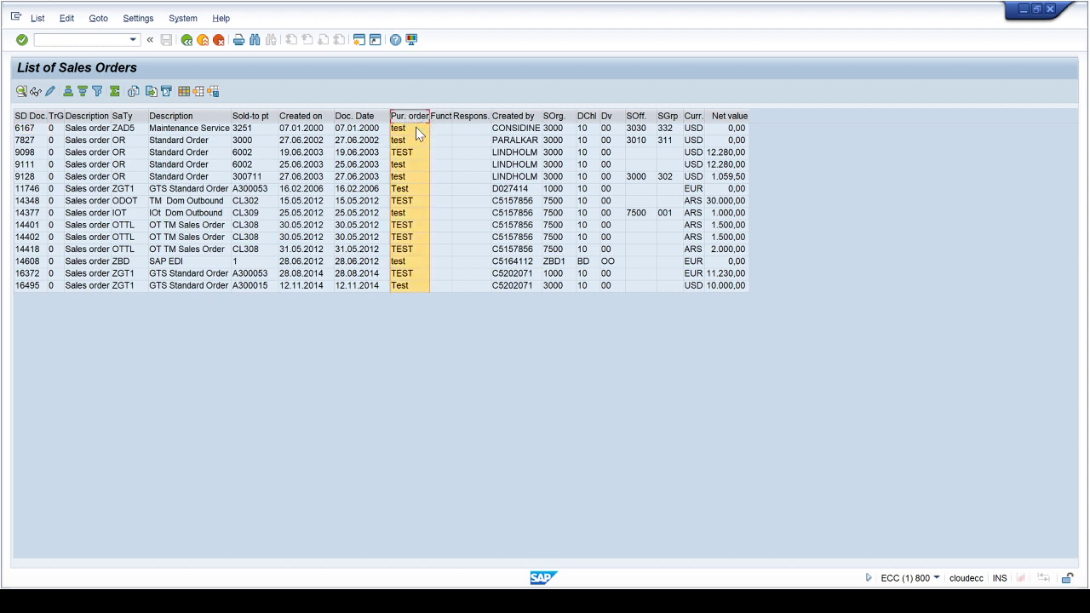
left_click(37, 165)
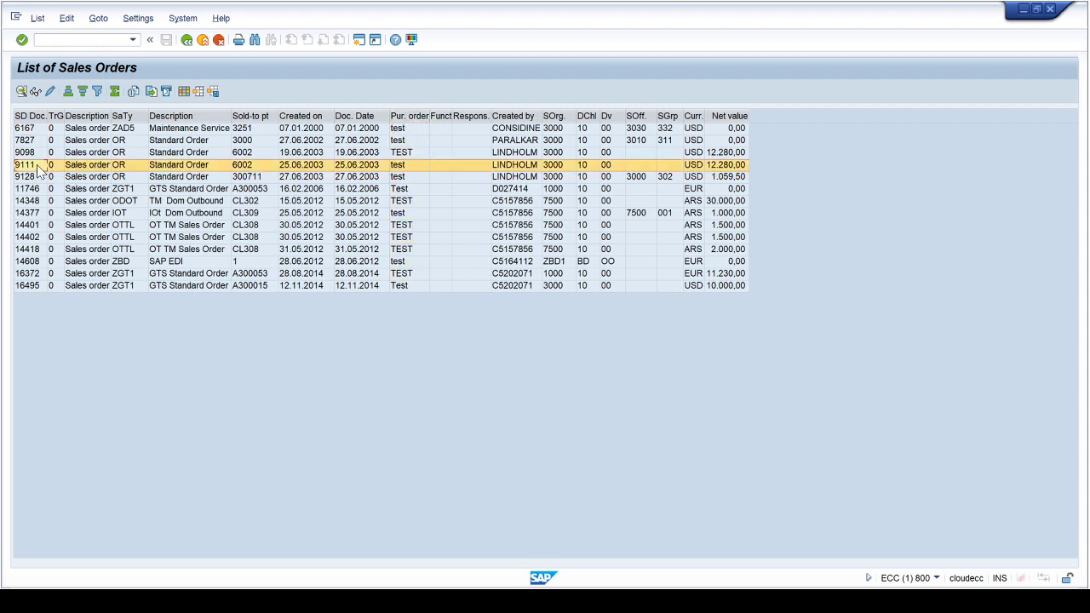
left_click(190, 166)
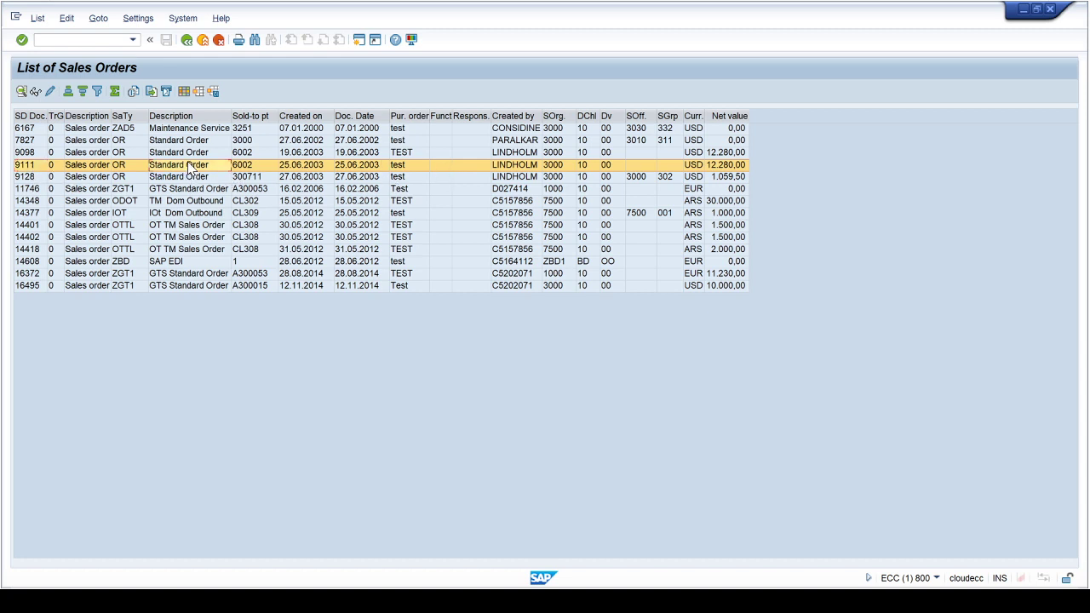
left_click(37, 97)
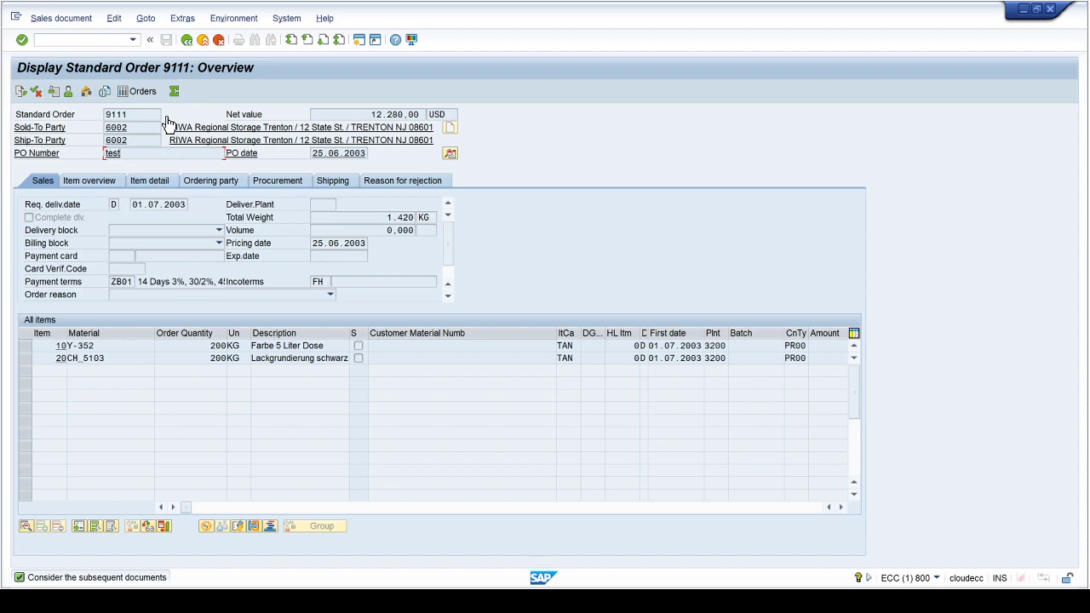
left_click(188, 41)
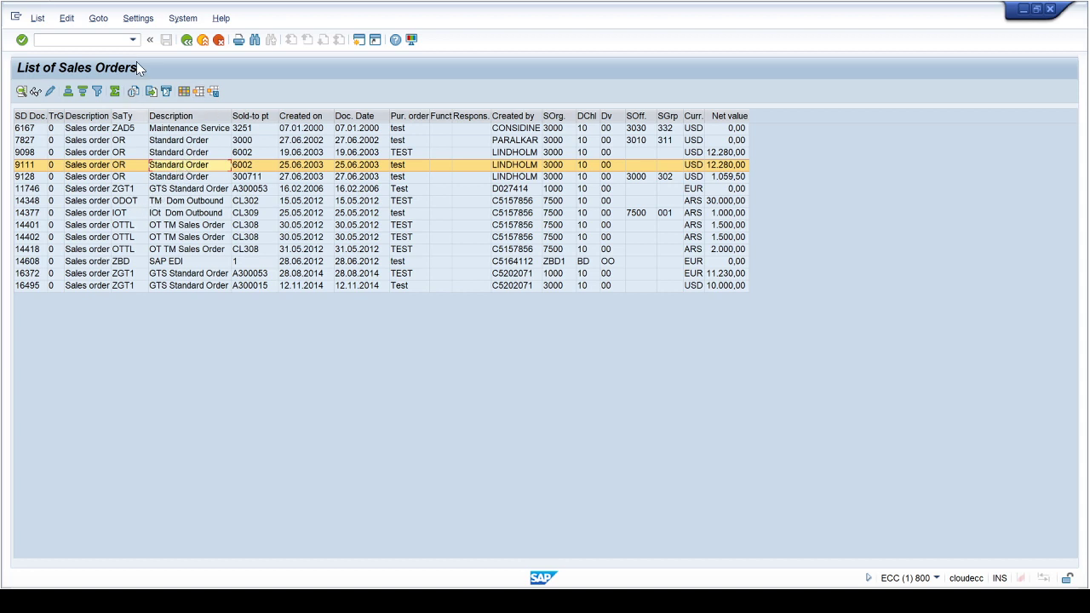
Replace the PO number with *test for sold-to 6002 and rerun, listing orders 9098 and 9111.
left_click(187, 41)
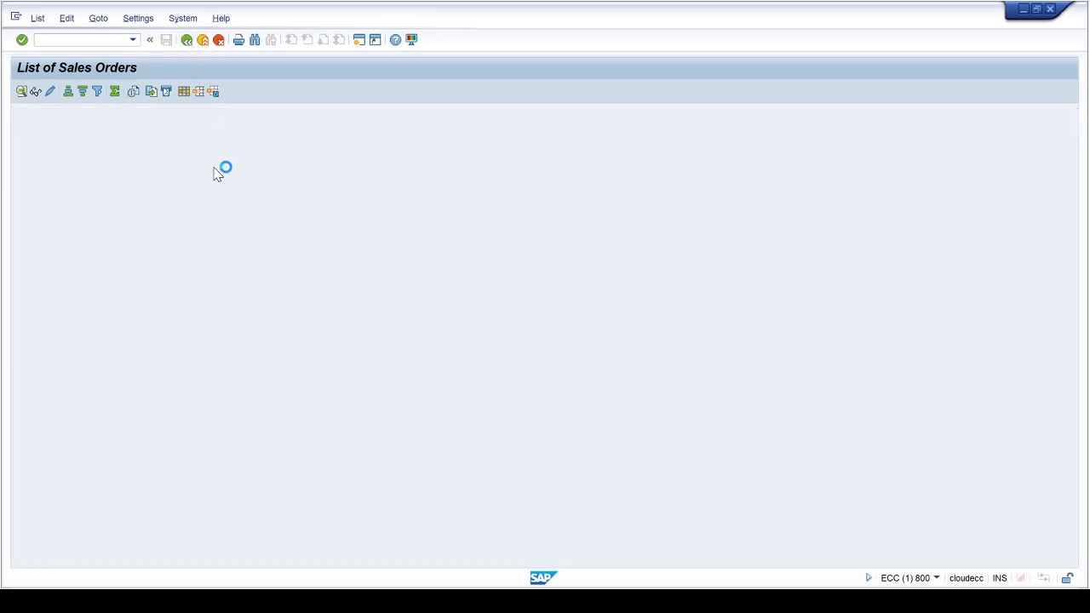
left_click(210, 191)
key("BackSpace")
key("BackSpace")
key("BackSpace")
key("BackSpace")
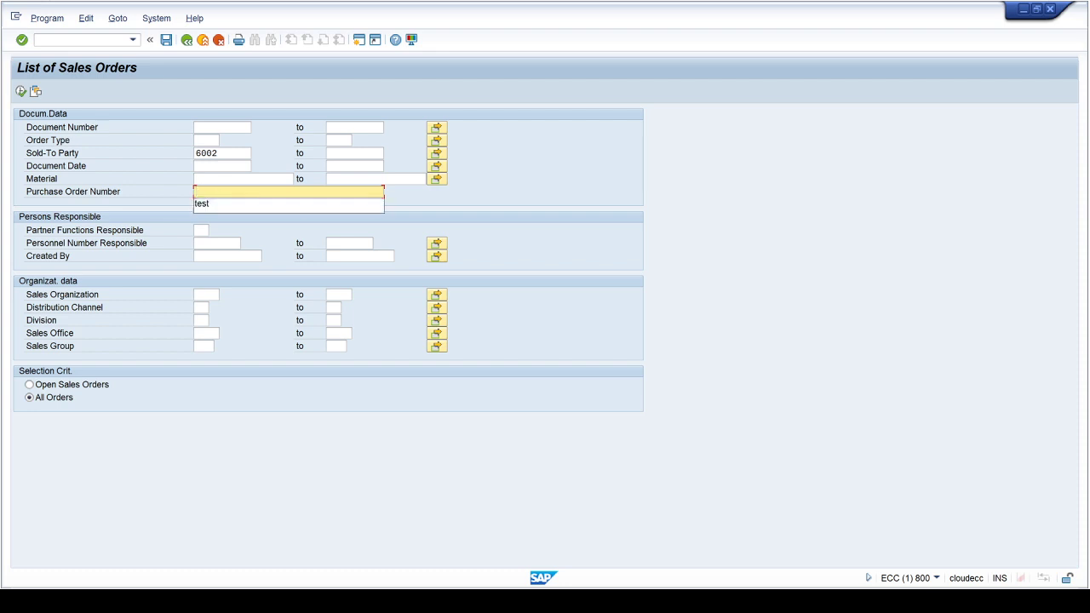
key("Escape")
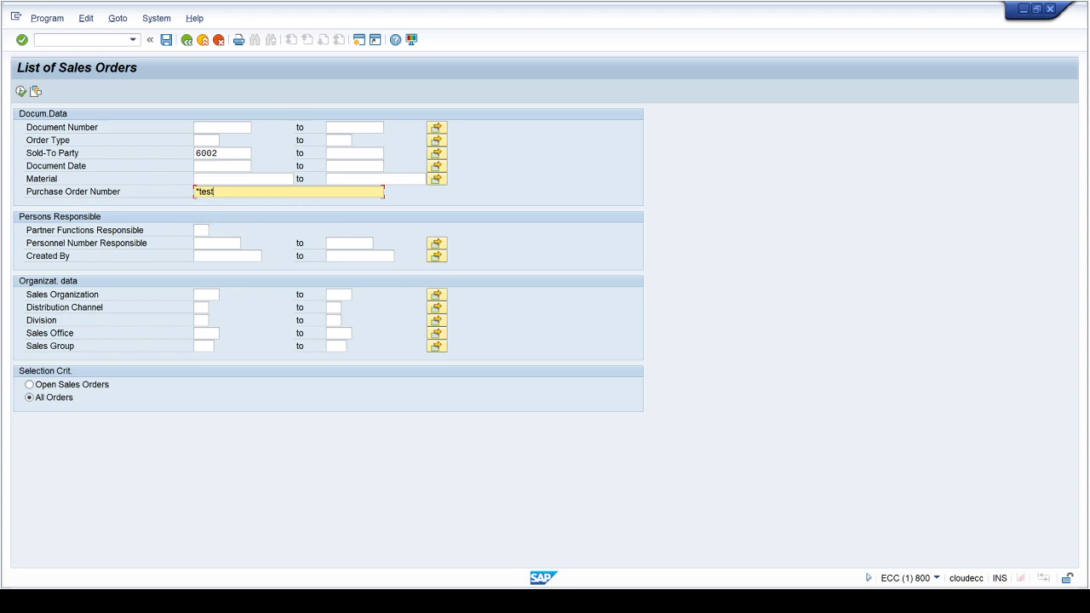
left_click(22, 92)
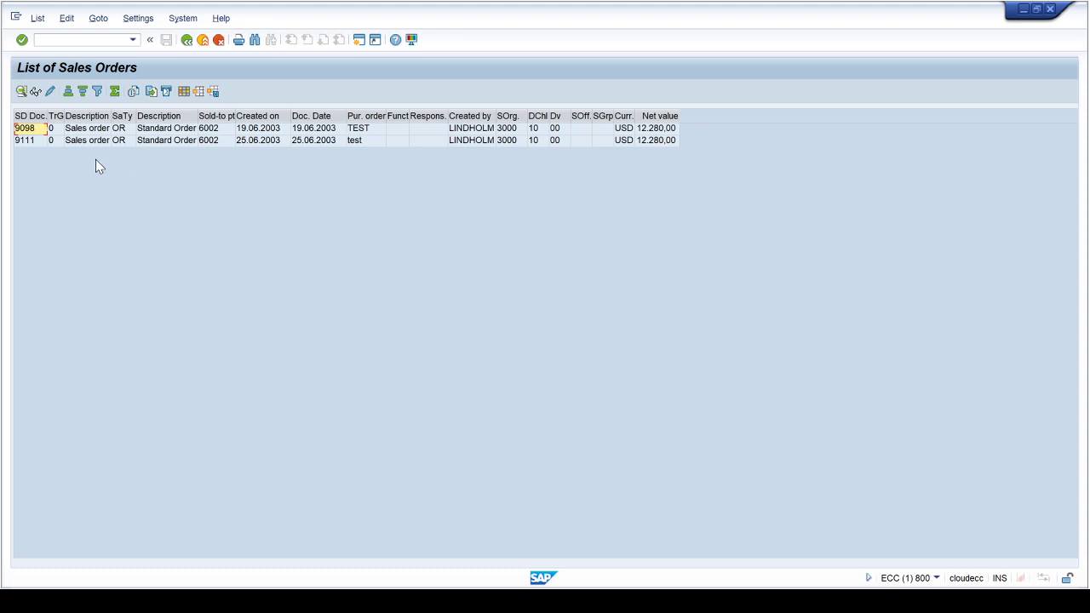
Compare the two TEST purchase order numbers shown in the order list, including order 9098.
left_click(354, 131)
left_click(362, 140)
left_click(364, 131)
left_click(362, 140)
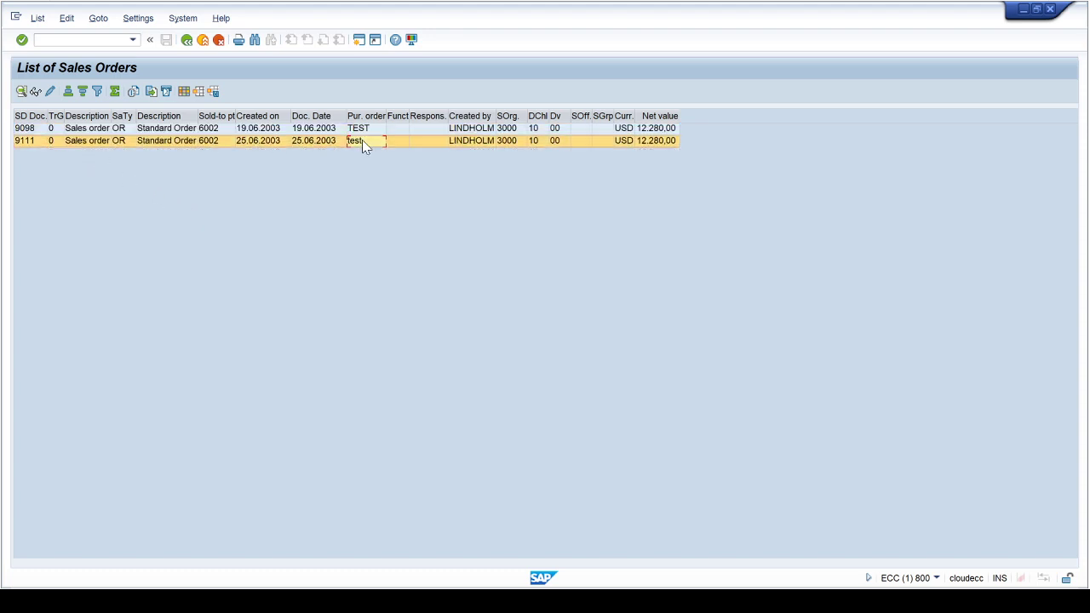
Back on the selection screen, clear Sold-To Party 6002, keeping the *test PO filter.
left_click(186, 40)
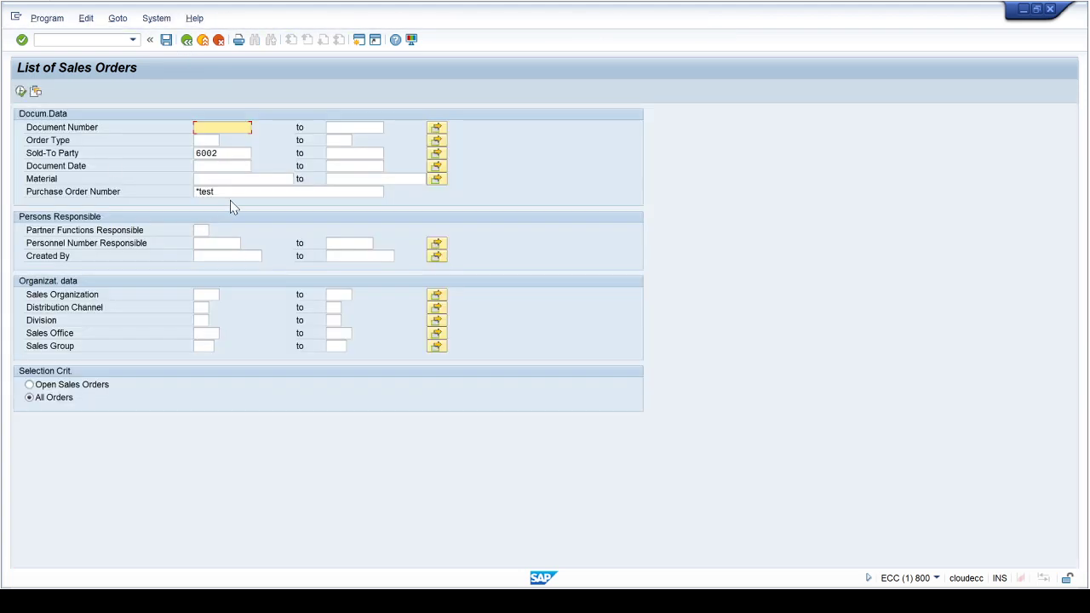
left_click(235, 193)
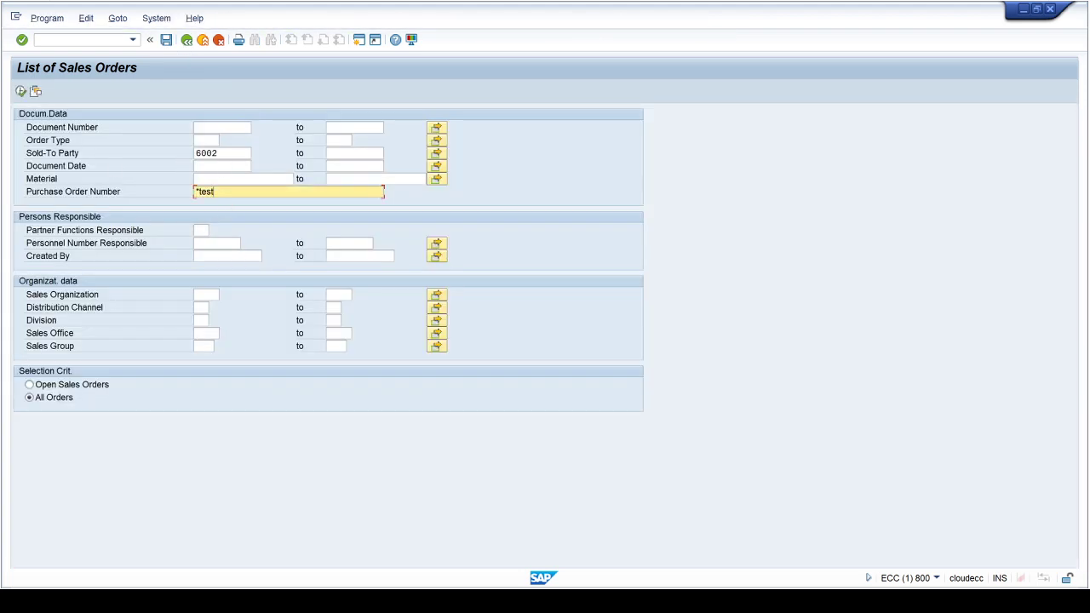
double_click(223, 153)
type("6")
key("BackSpace")
key("Escape")
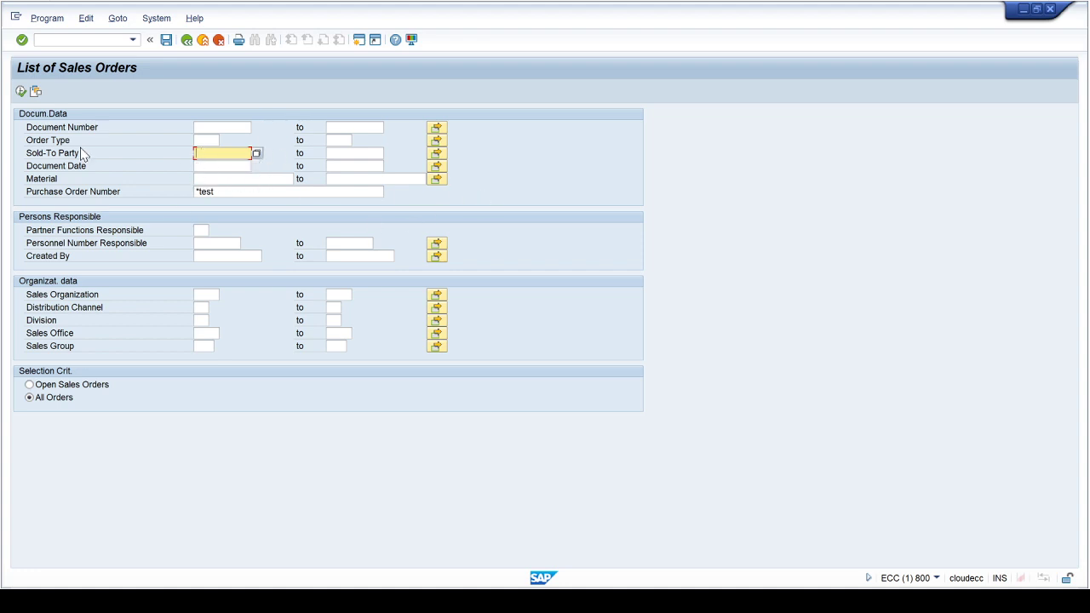
Execute the sales order list with only *test as Purchase Order Number, then rerun it.
left_click(20, 91)
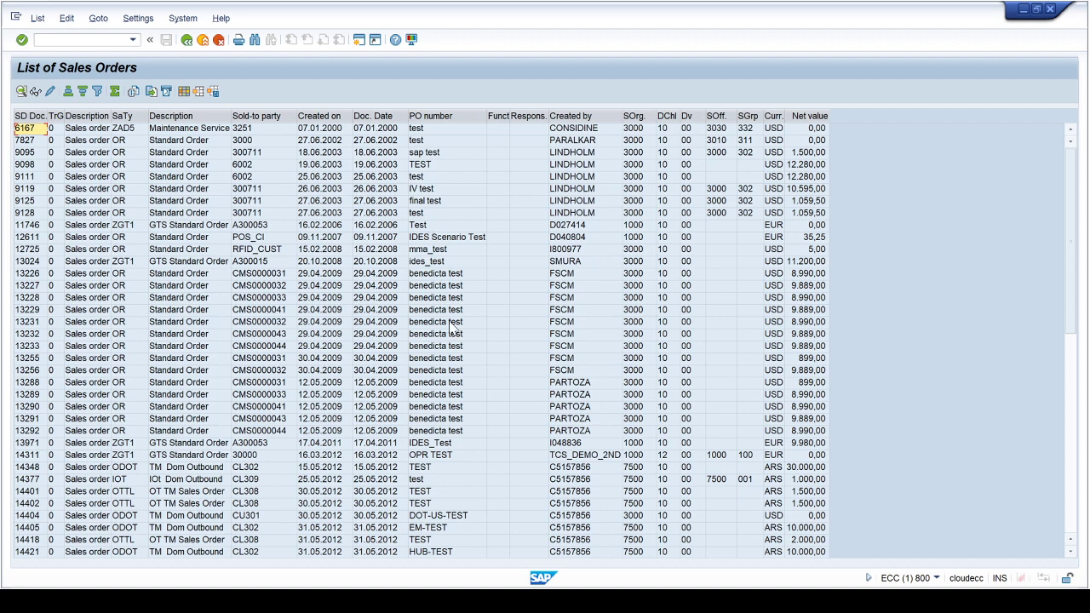
left_click(187, 40)
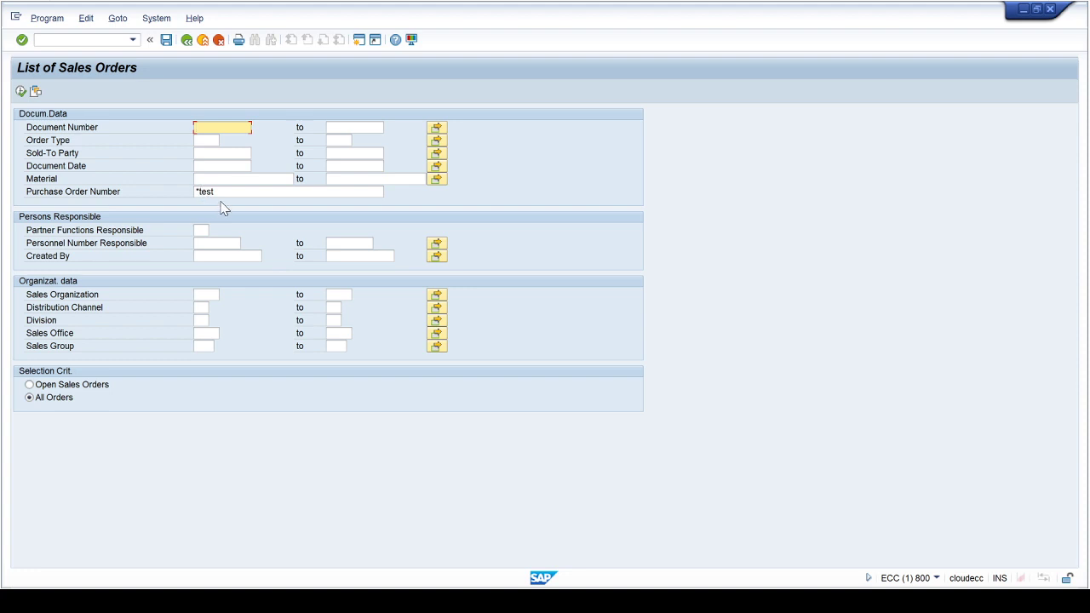
left_click(217, 192)
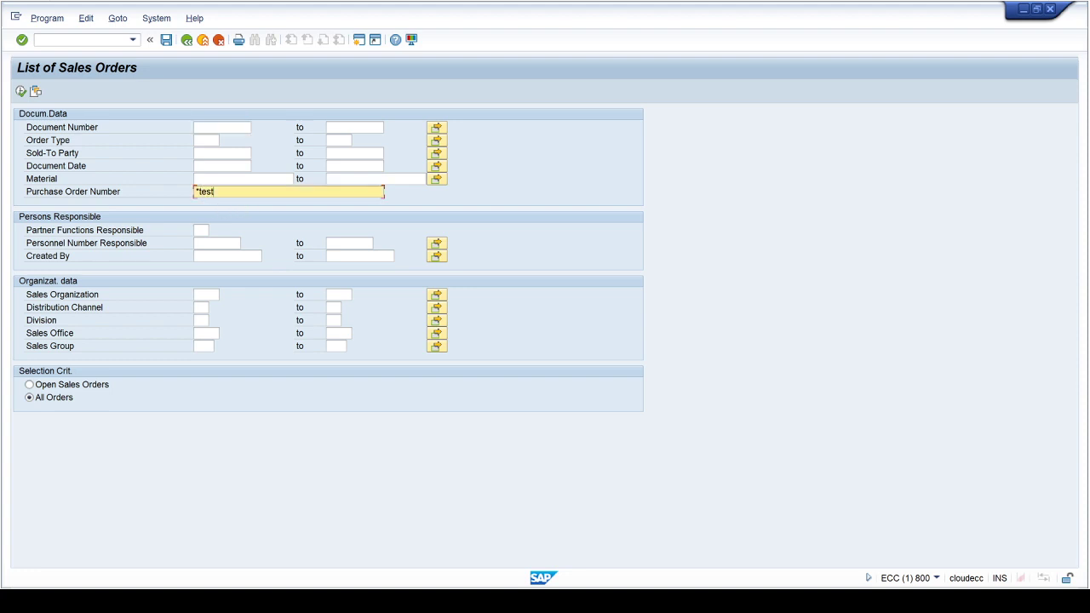
left_click(21, 91)
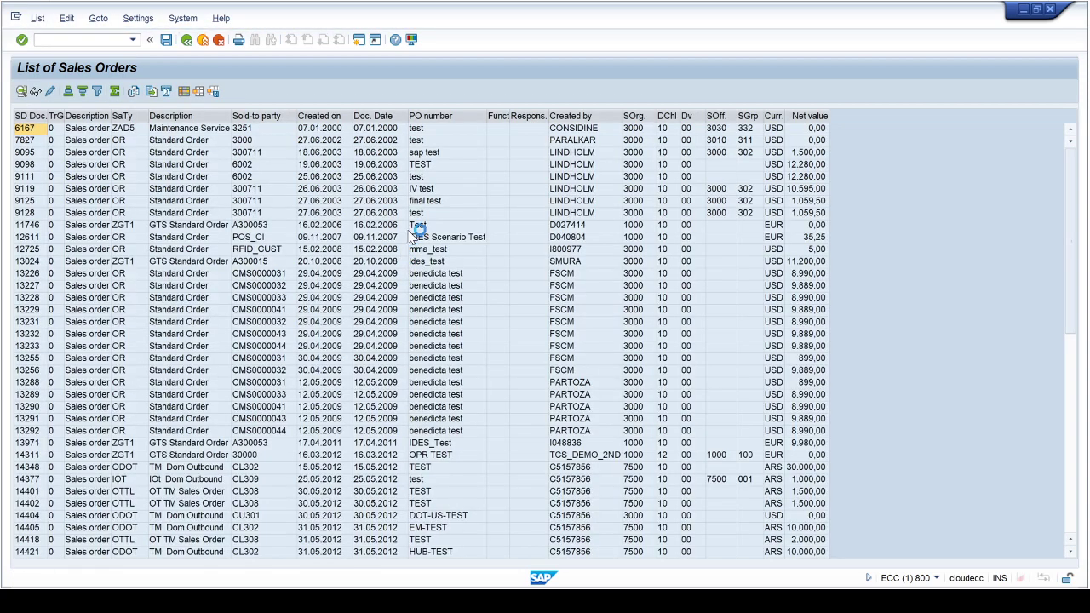
scroll(428, 209, "down", 3)
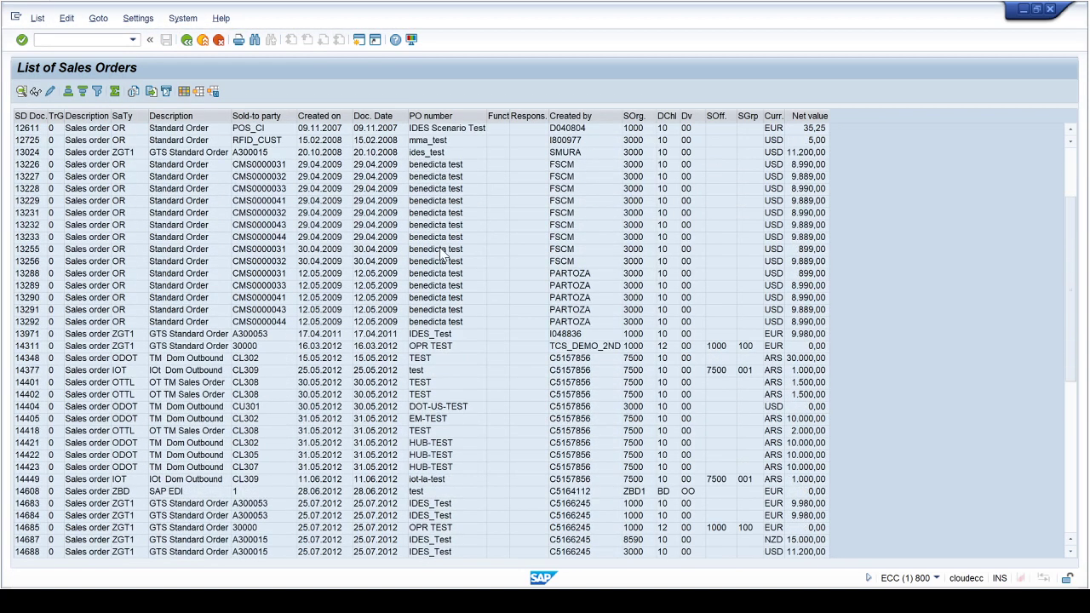
scroll(435, 230, "up", 3)
left_click(432, 215)
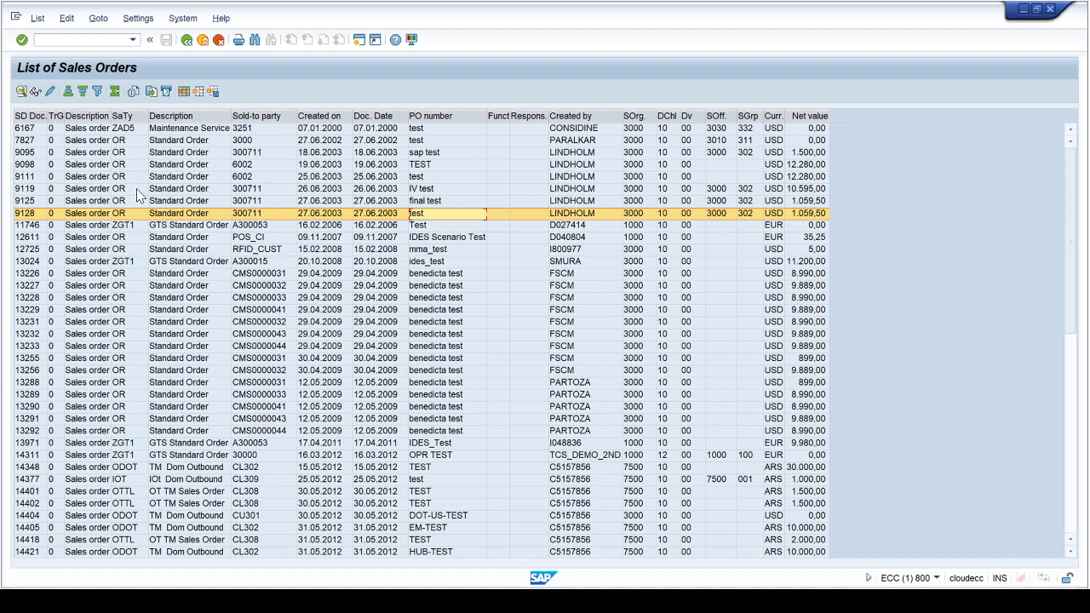
Widen the TrG column and move the PO number column directly after Document.
mouse_move(64, 117)
left_mouse_down()
mouse_move(82, 121)
mouse_move(51, 116)
mouse_move(65, 118)
left_mouse_up()
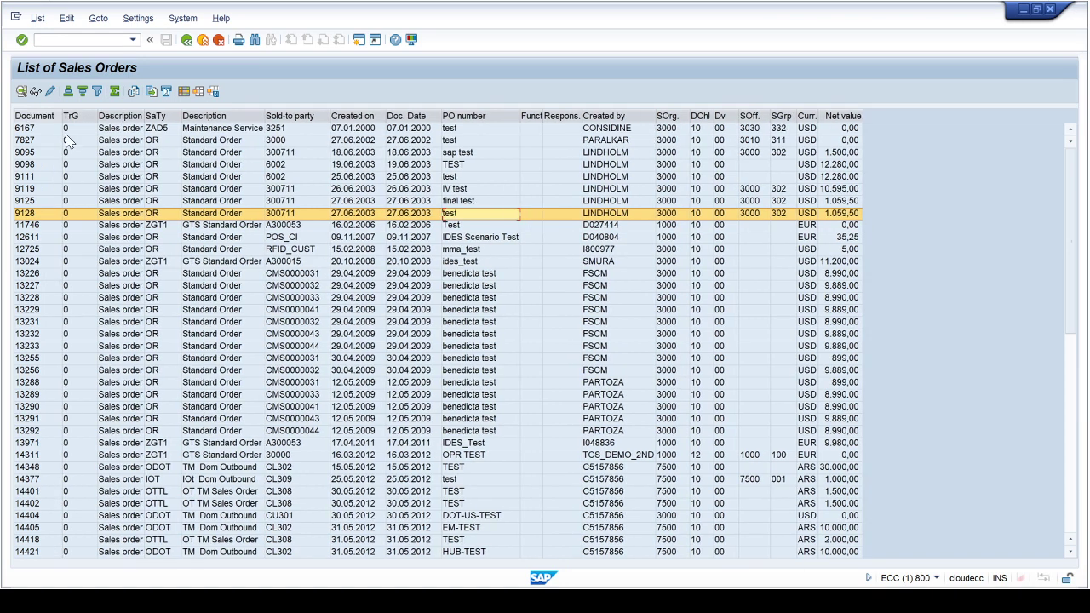
left_click(463, 116)
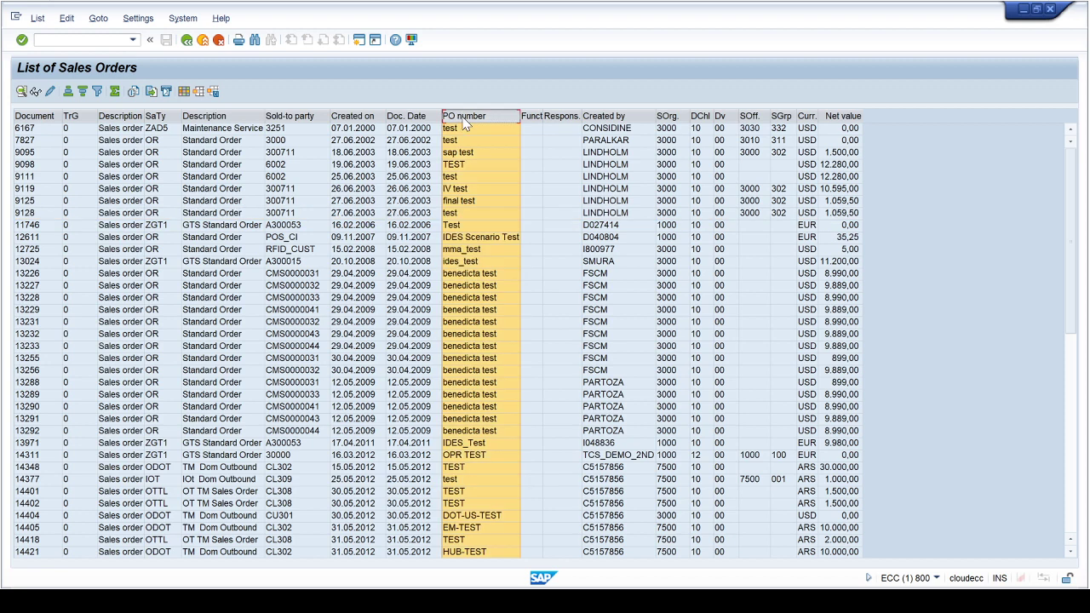
mouse_move(466, 123)
left_mouse_down()
mouse_move(431, 155)
mouse_move(73, 136)
left_mouse_up()
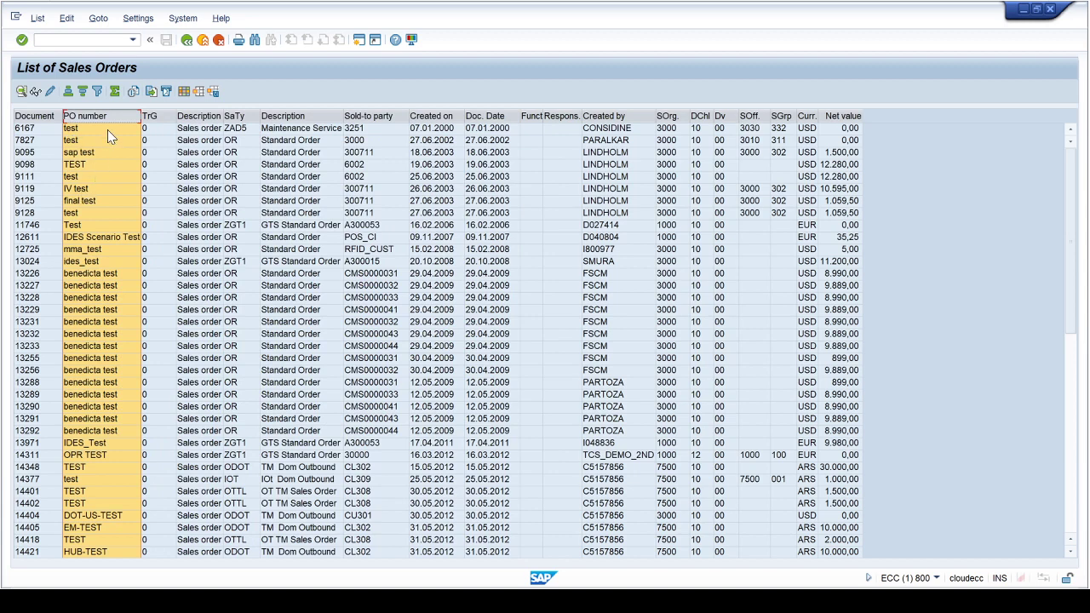
left_click(106, 131)
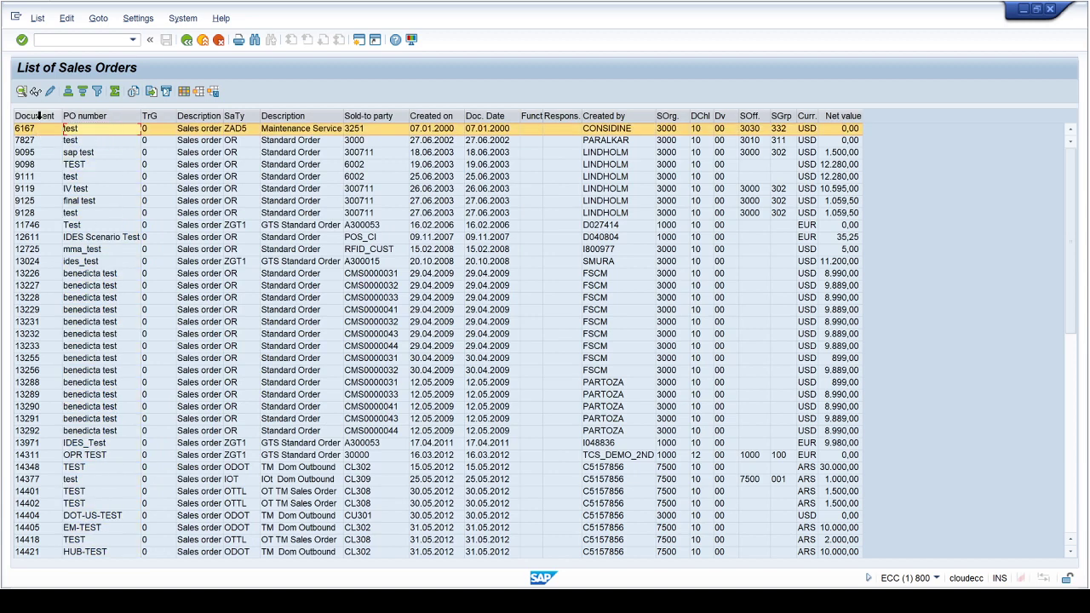
left_click(78, 115)
left_click(47, 115)
left_click(88, 115)
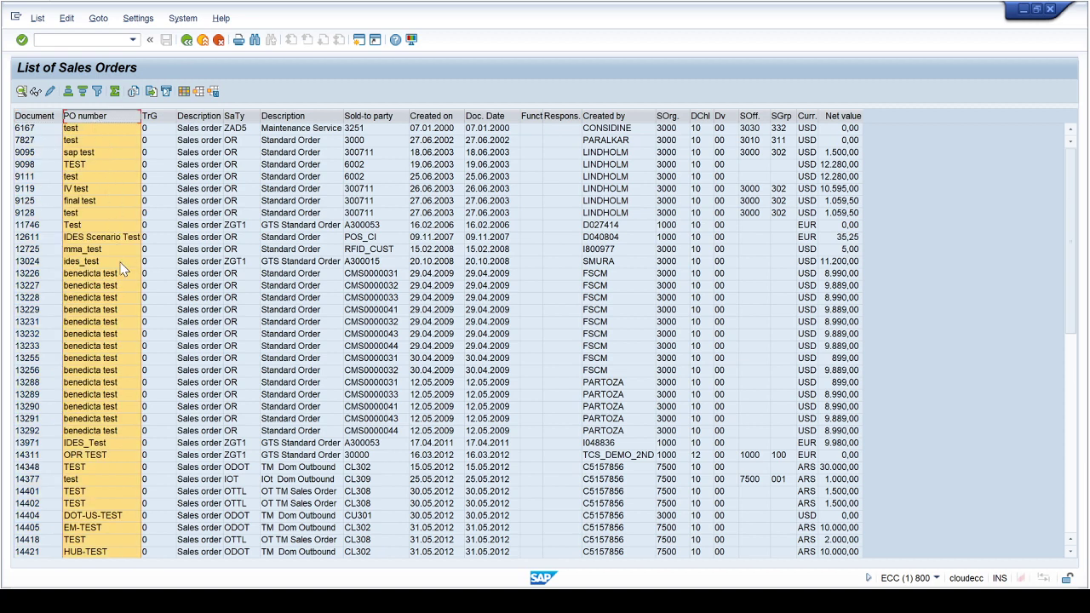